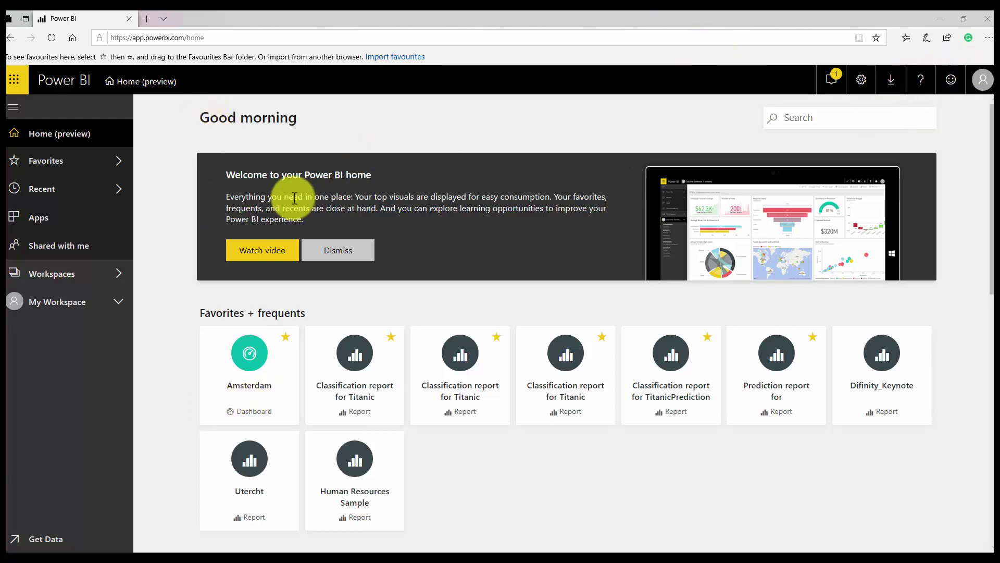
Go to the AI with Power BI workspace's Dataflows tab and create a new dataflow.
left_click(73, 308)
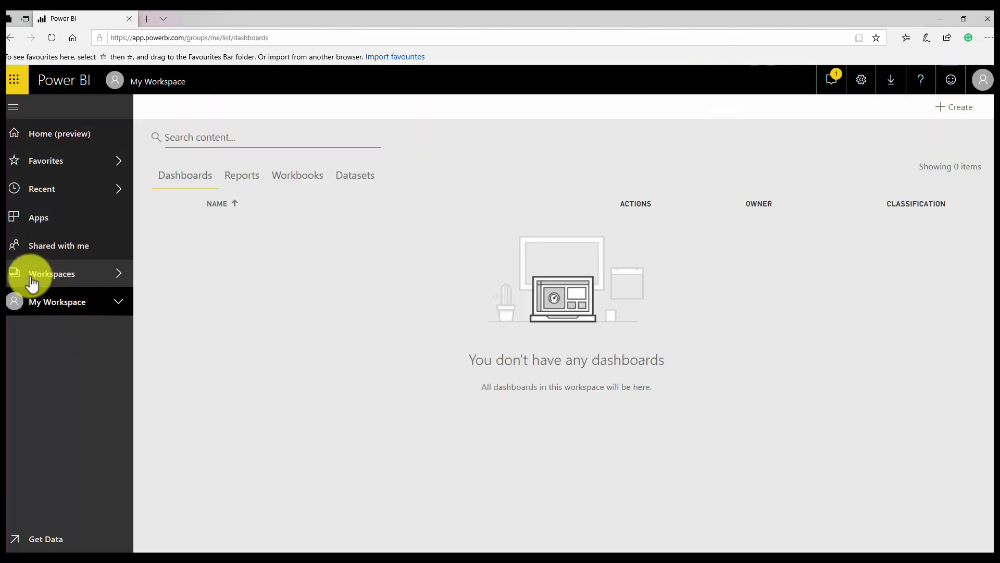
left_click(32, 283)
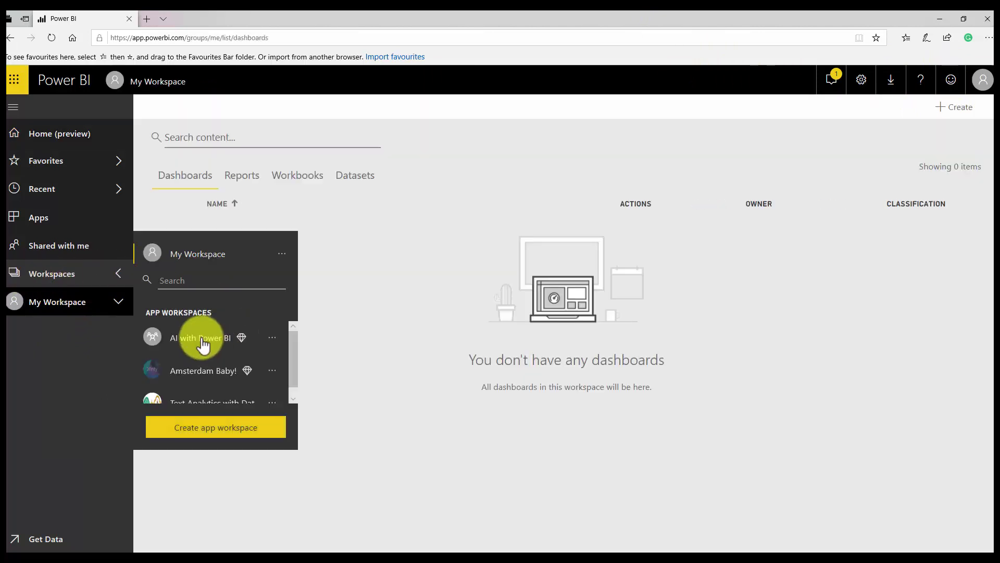
left_click(203, 341)
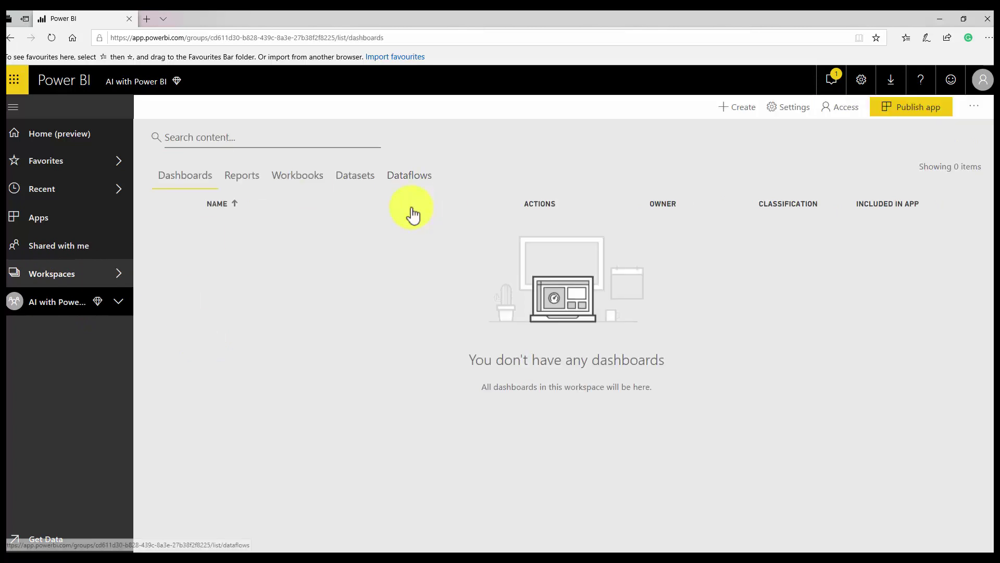
left_click(412, 183)
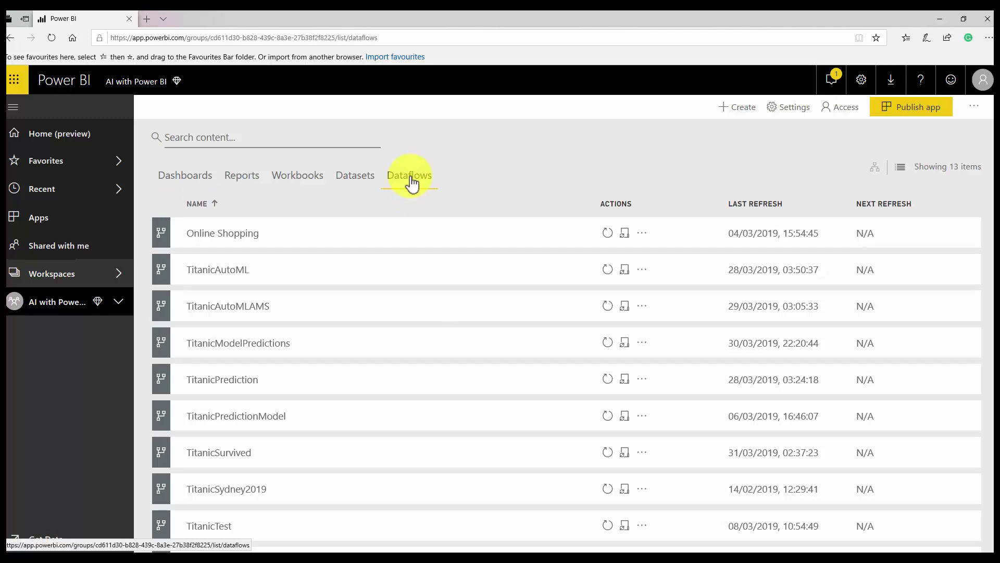
left_click(738, 116)
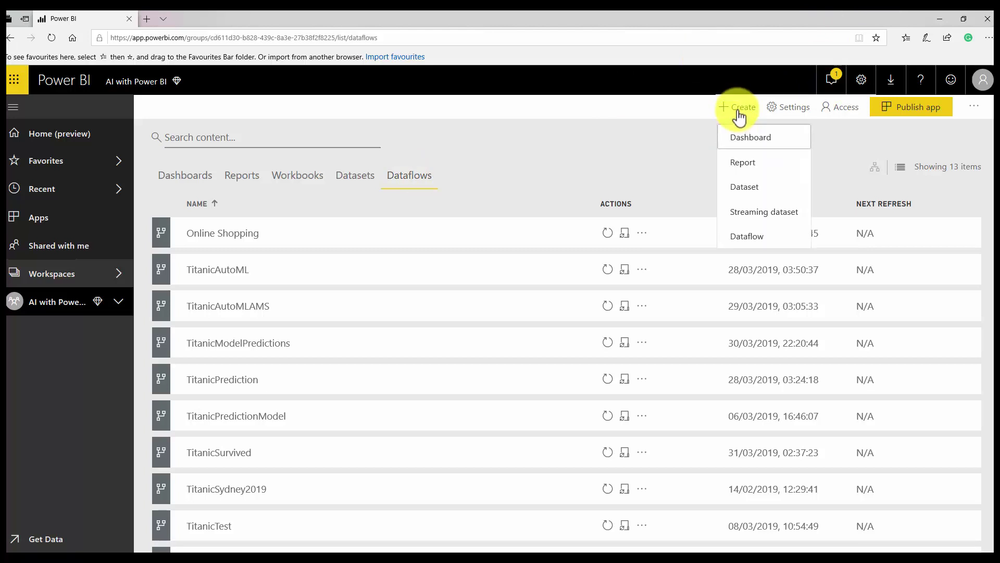
left_click(748, 243)
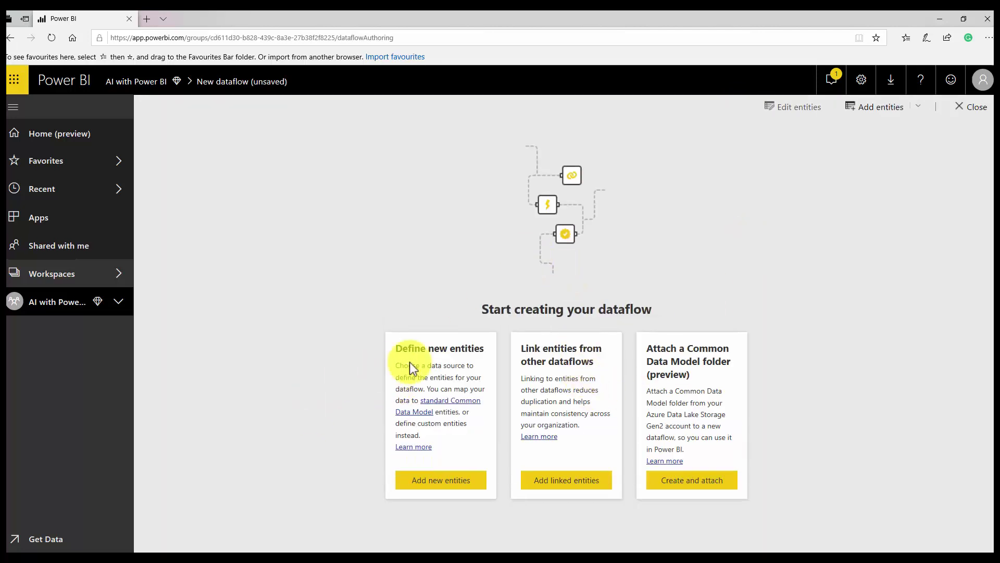
Add a new entity from a Text/CSV source using the FabrikamComments.csv blob URL.
left_click(431, 482)
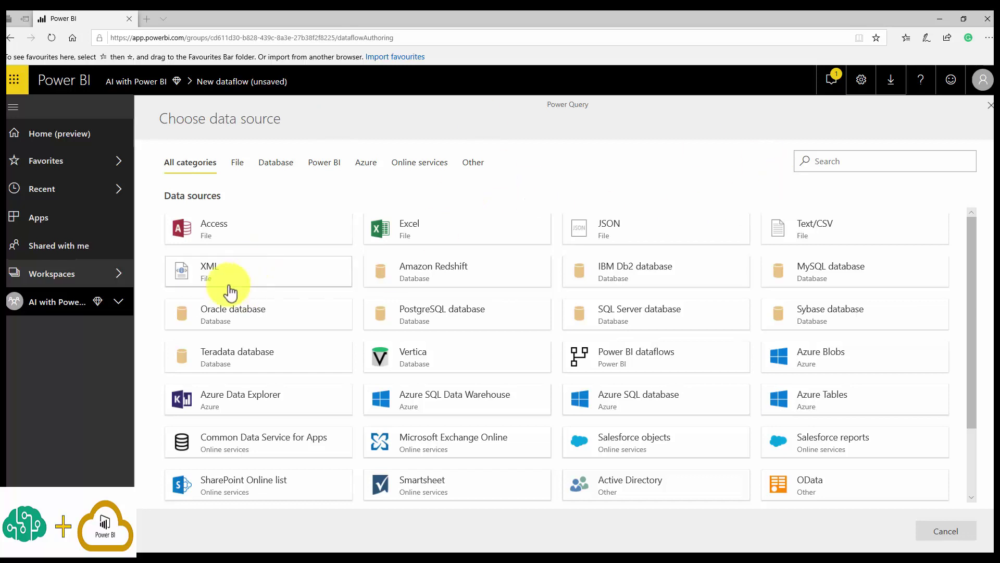
left_click(830, 227)
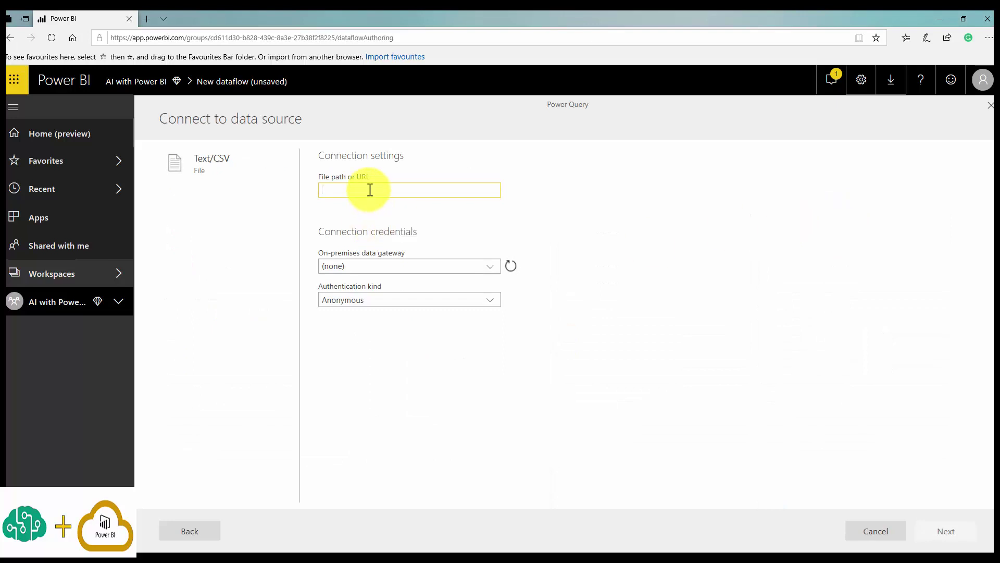
key("ctrl+v")
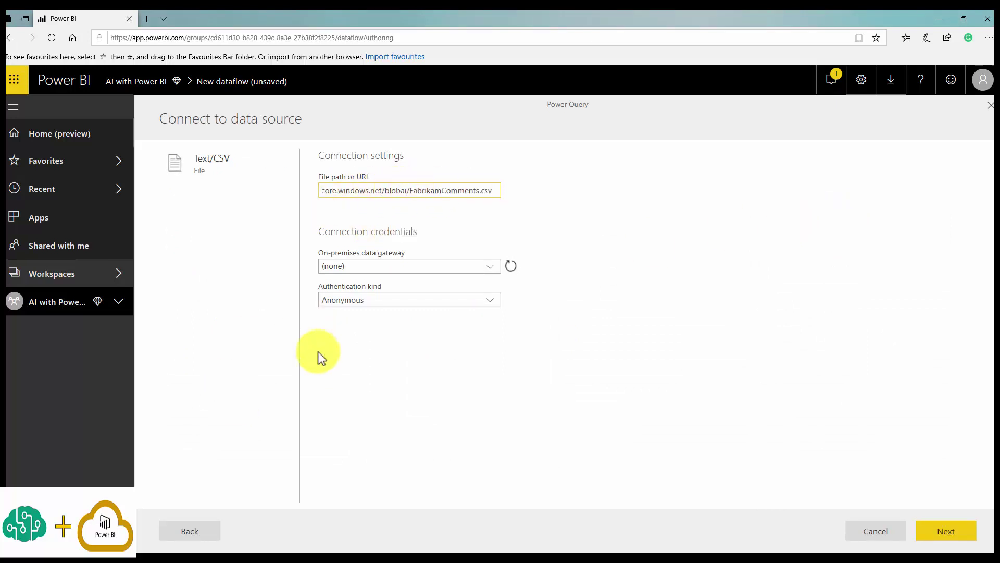
left_click(946, 531)
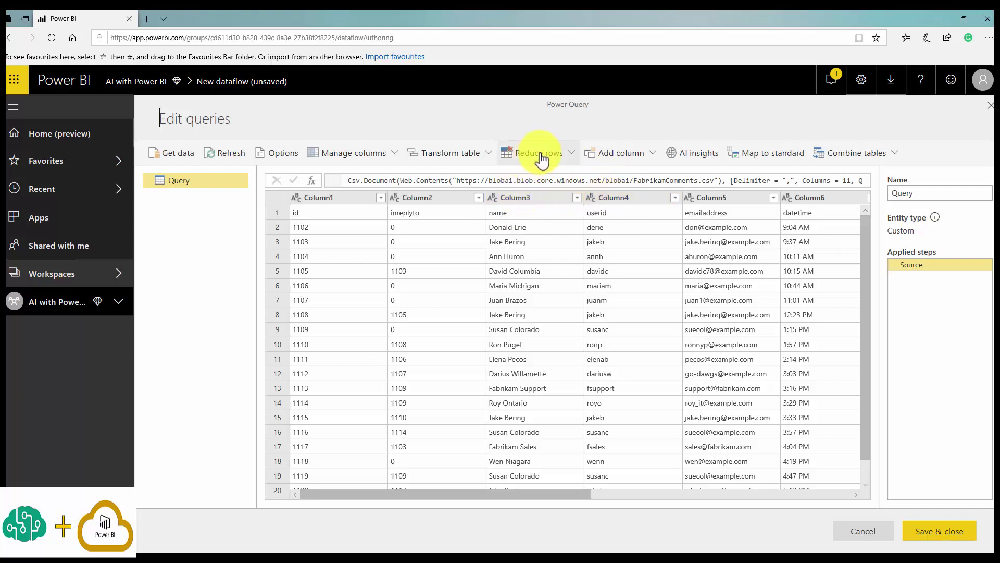
Use the first row as headers and select the comment column.
left_click(473, 159)
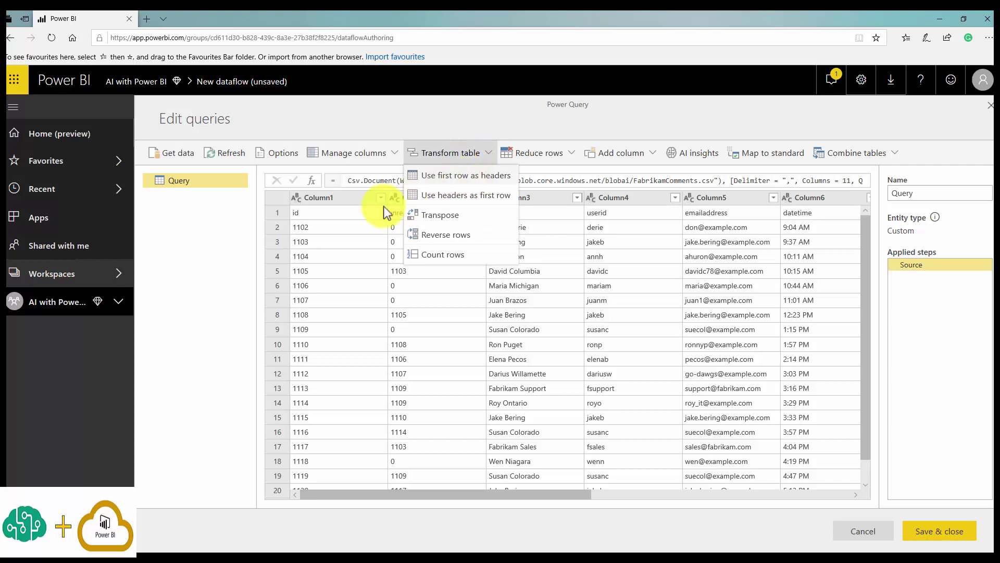
left_click(465, 177)
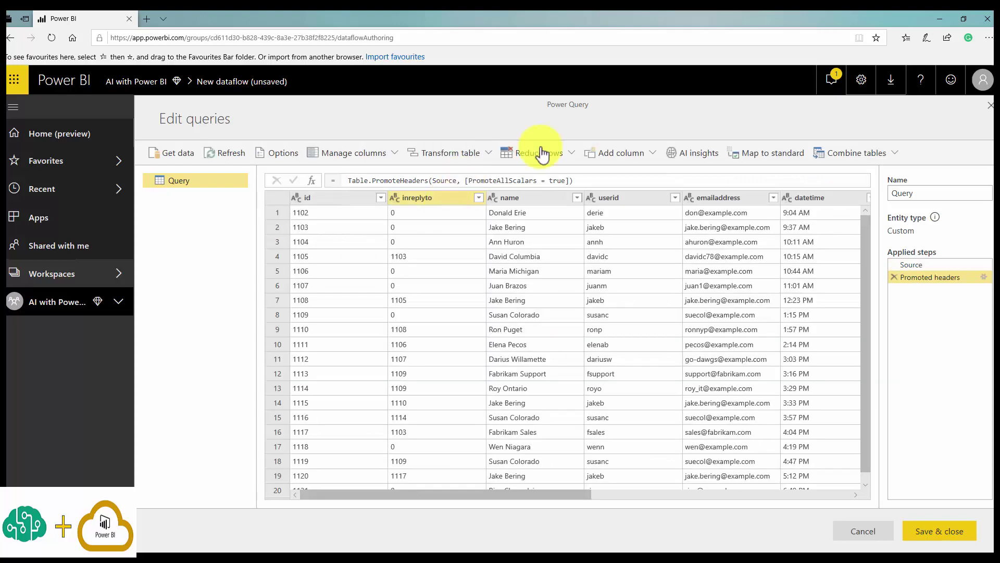
left_click_drag(573, 494, 877, 452)
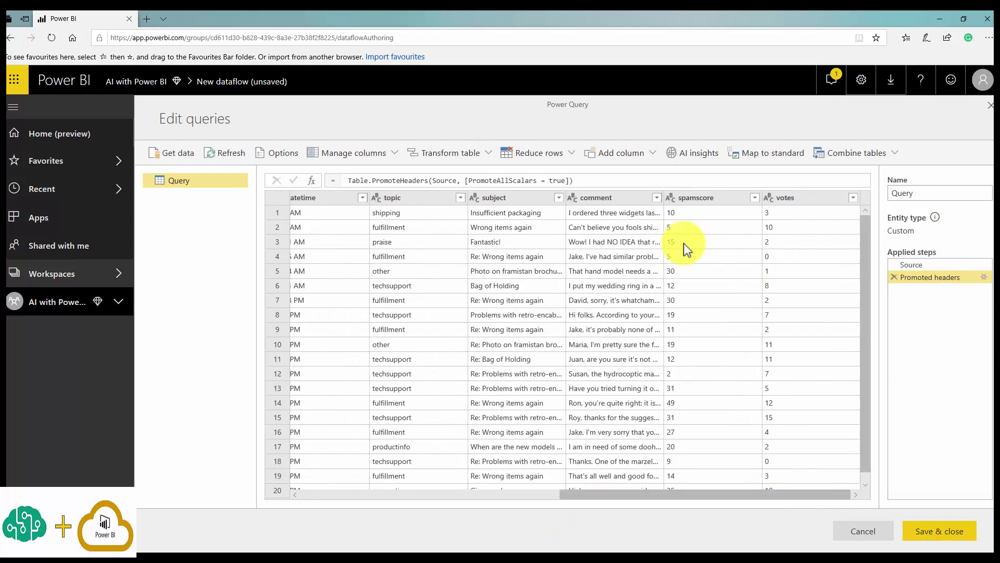
left_click(633, 199)
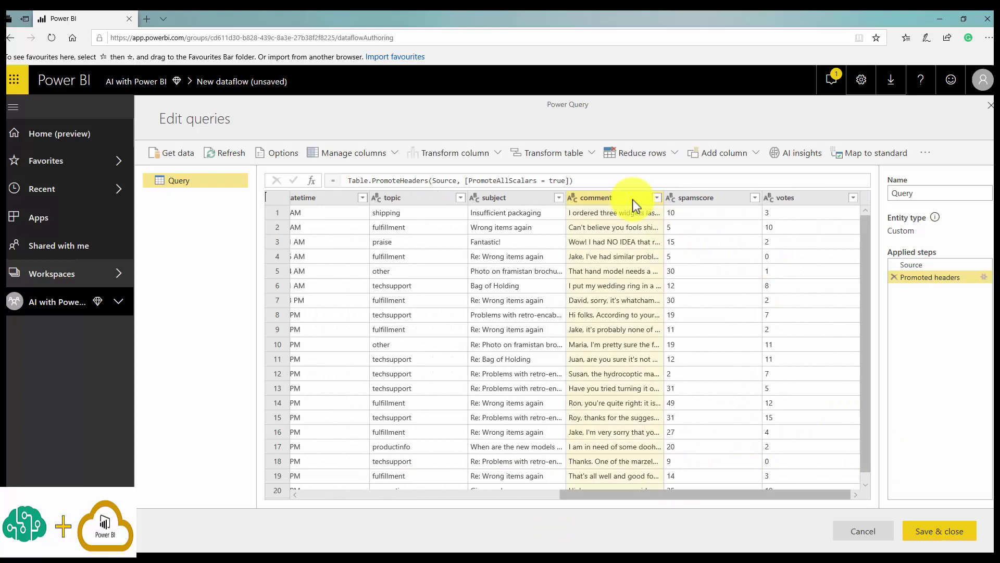
left_click(607, 212)
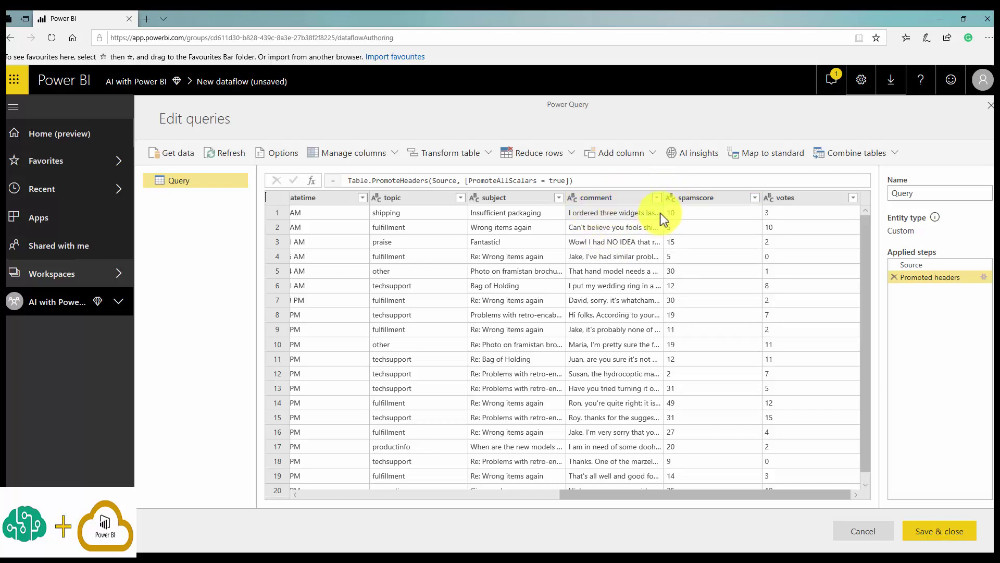
left_click(598, 195)
Remove all columns except comment, then bring up the AI insights functions.
right_click(598, 195)
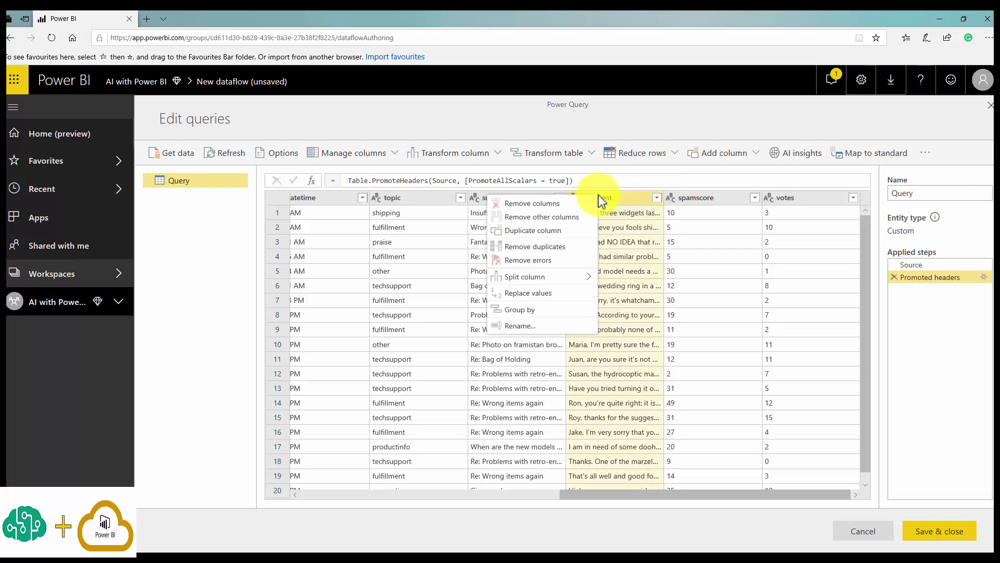
left_click(557, 219)
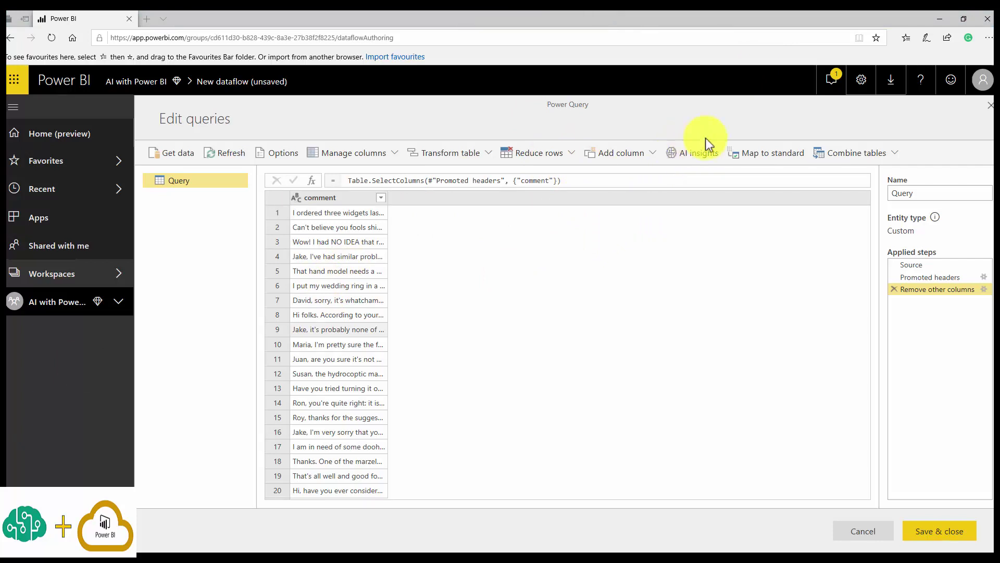
left_click(687, 162)
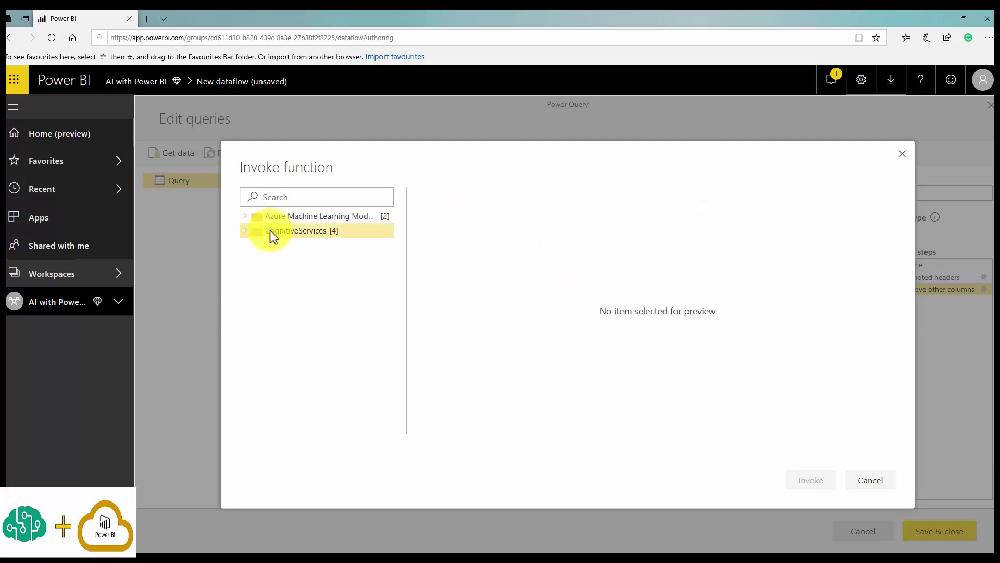
Invoke CognitiveServices.ScoreSentiment with the comment column as its Text input.
left_click(245, 233)
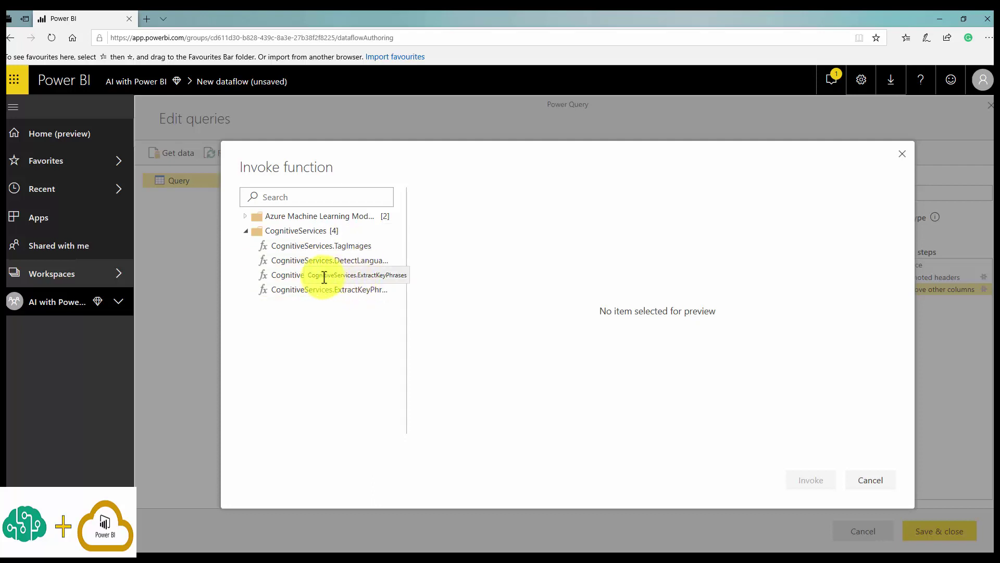
left_click(276, 276)
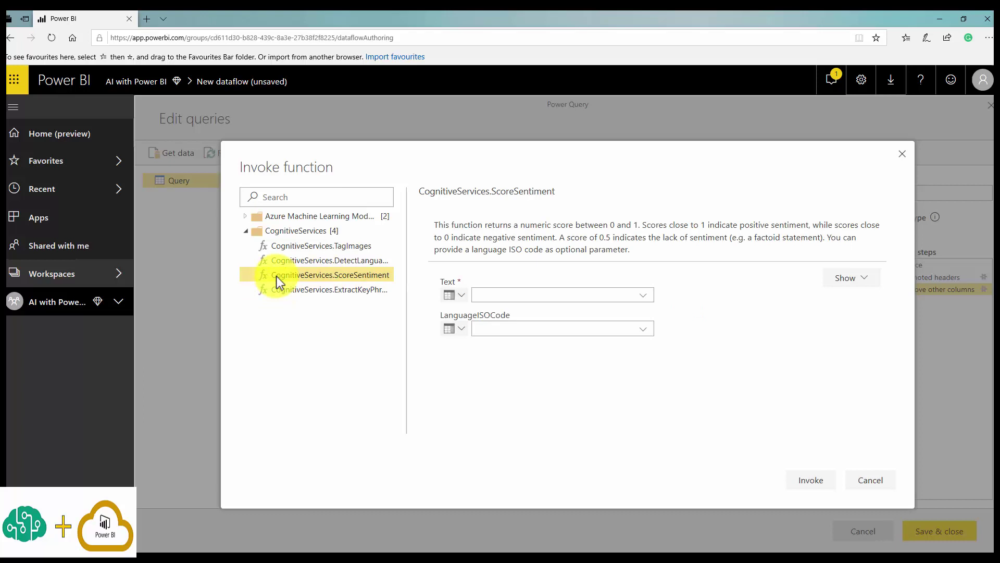
left_click(487, 295)
left_click(497, 314)
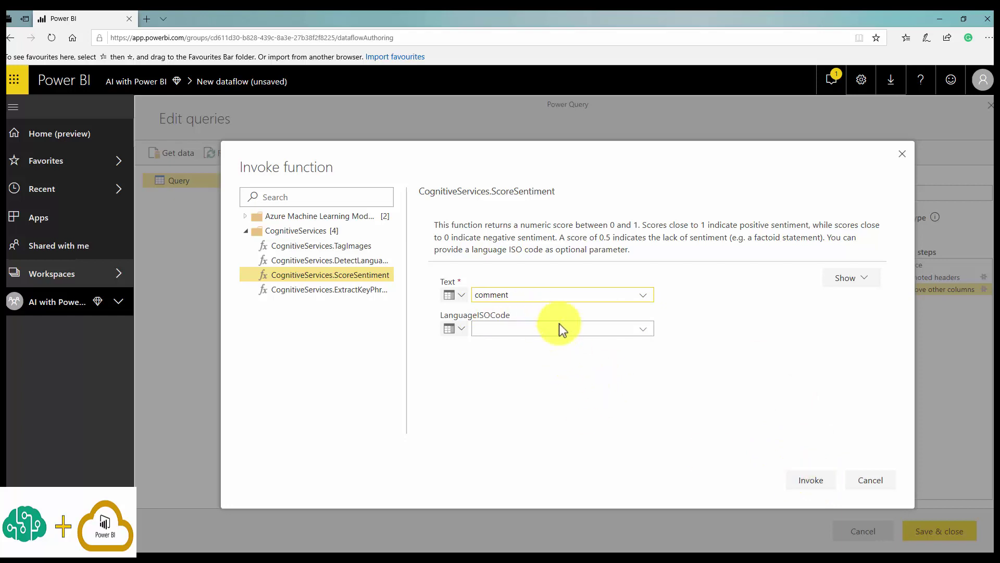
left_click(810, 480)
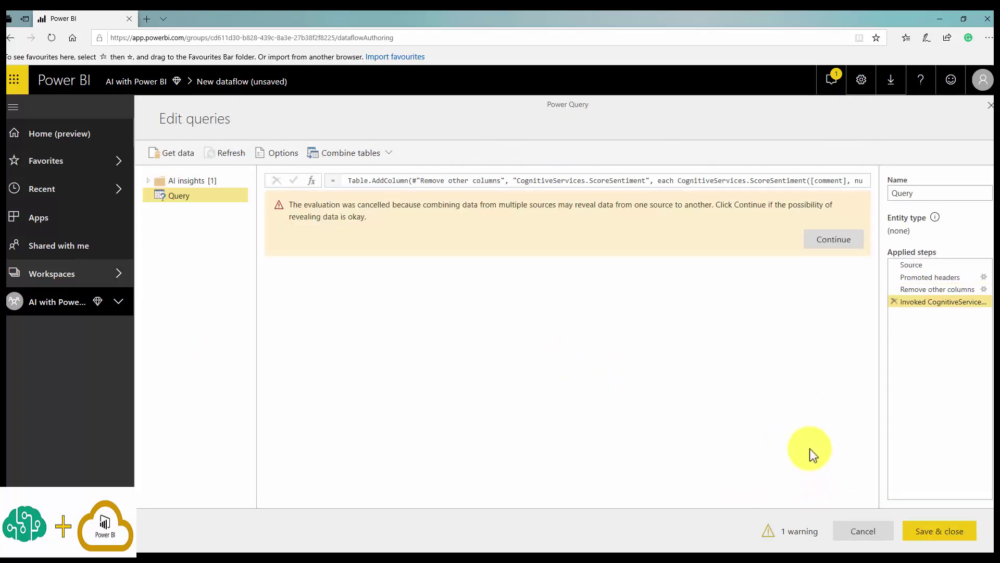
left_click(858, 243)
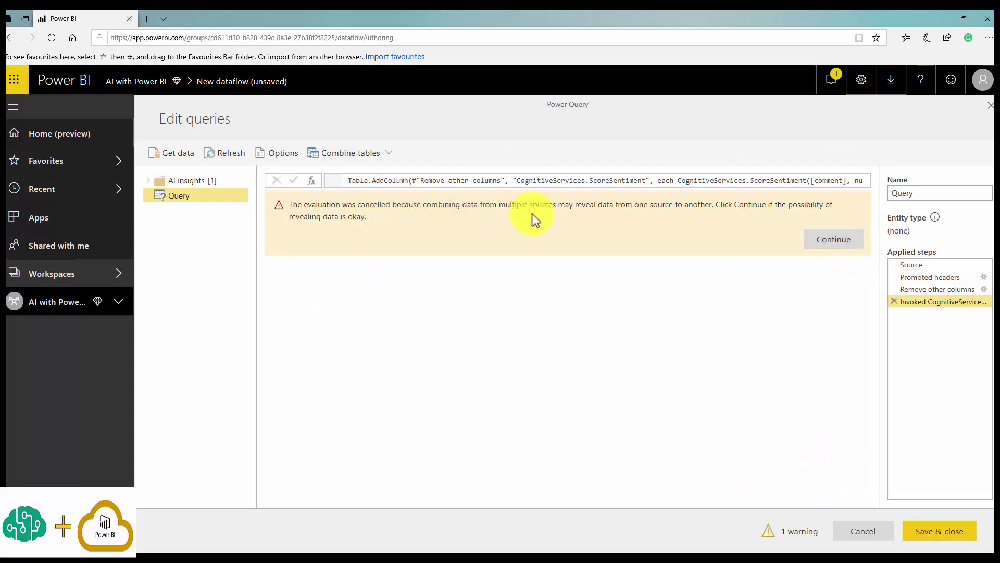
Accept the data-privacy warning so sentiment scores such as 0.46 load for each comment.
left_click(836, 243)
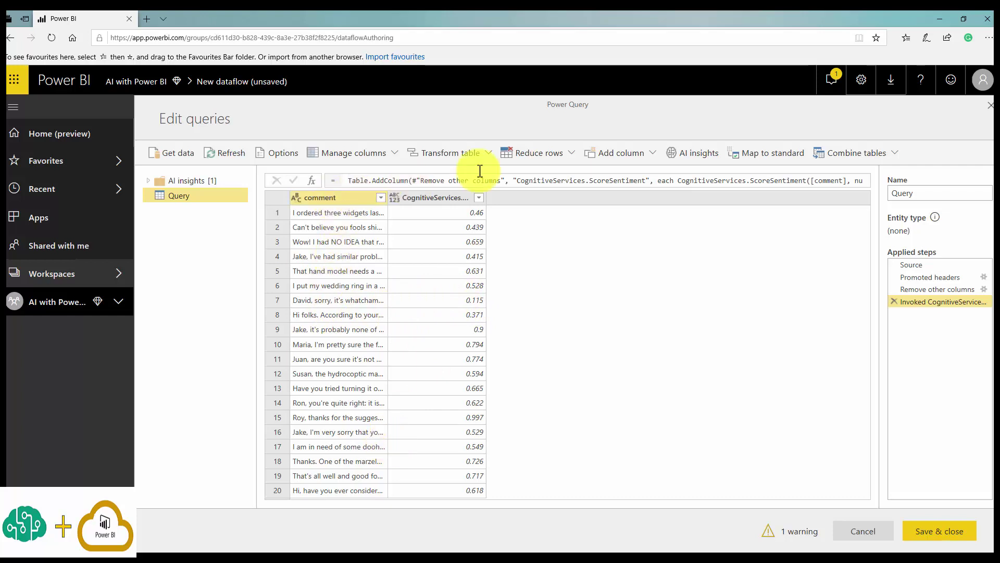
left_click(684, 154)
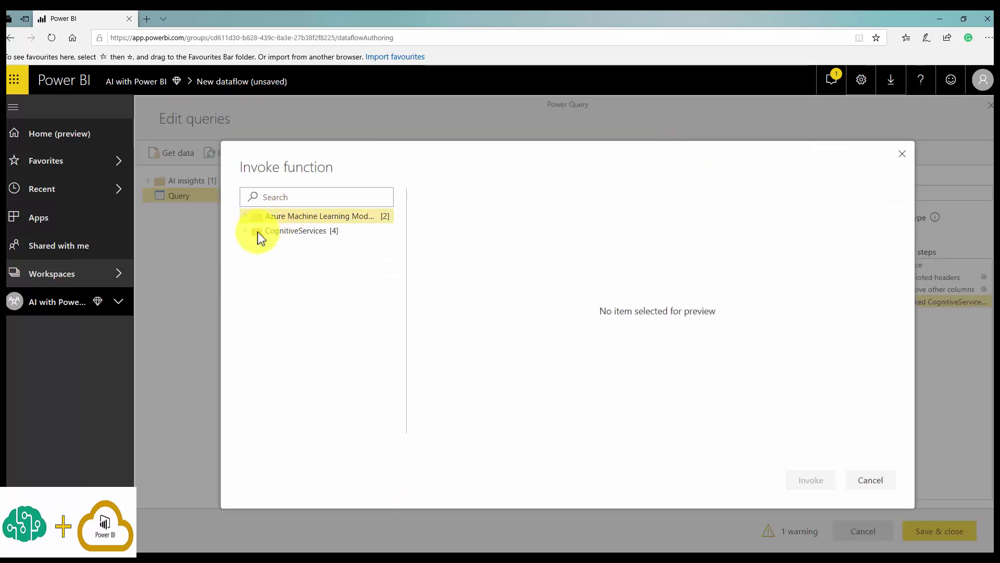
Invoke CognitiveServices.ExtractKeyPhrases on the comment column to add a key phrases column.
left_click(246, 231)
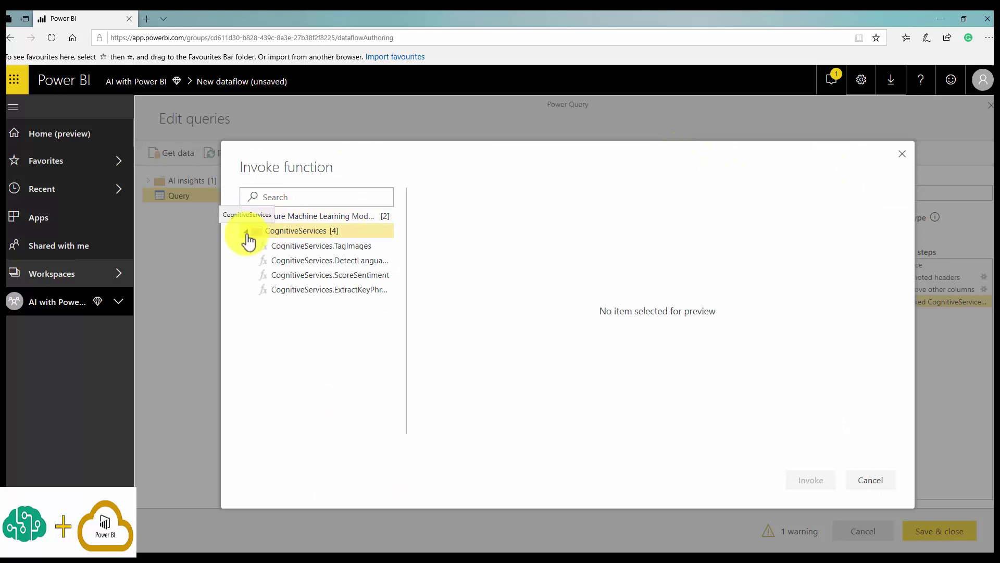
left_click(317, 290)
left_click(519, 290)
left_click(520, 311)
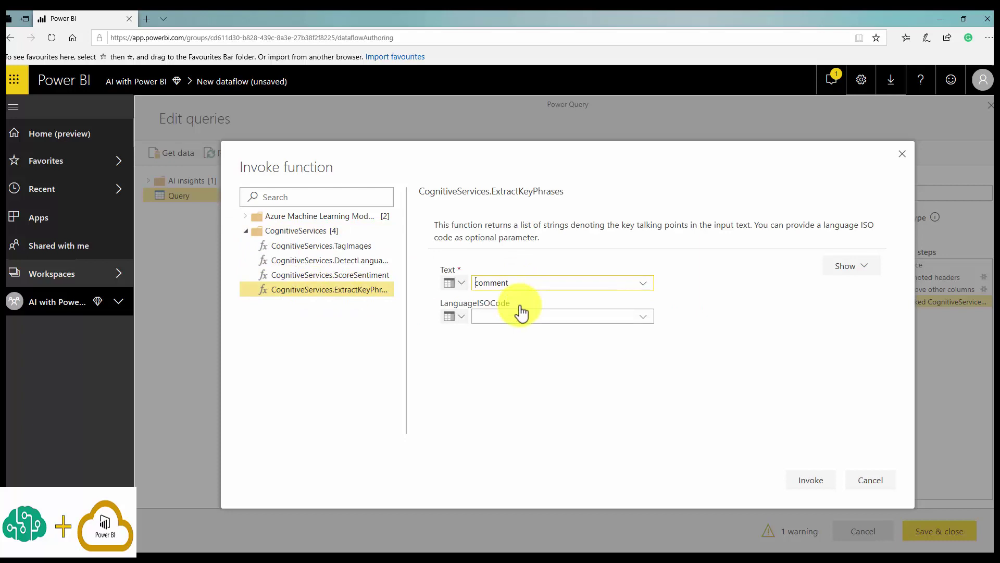
left_click(808, 480)
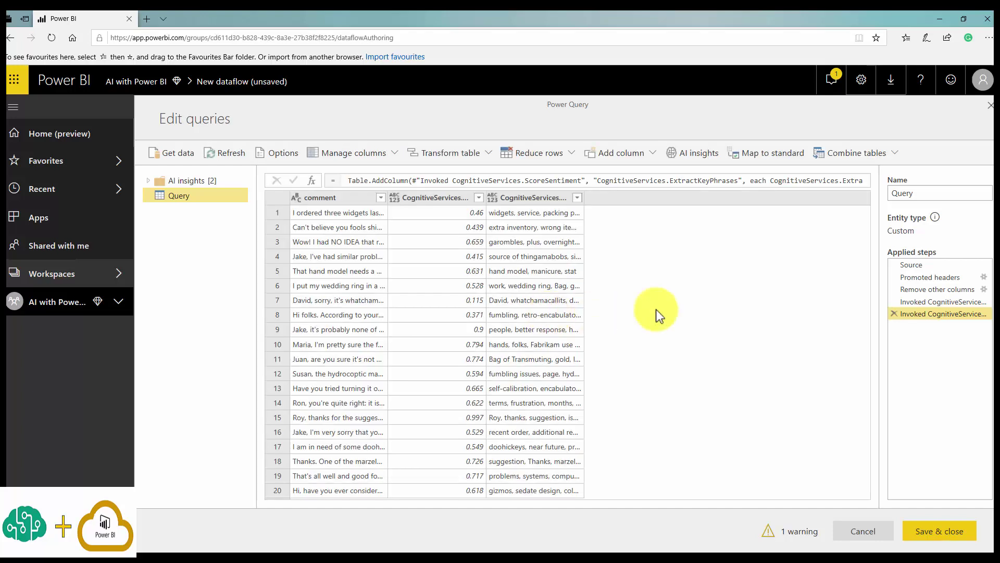
left_click(577, 197)
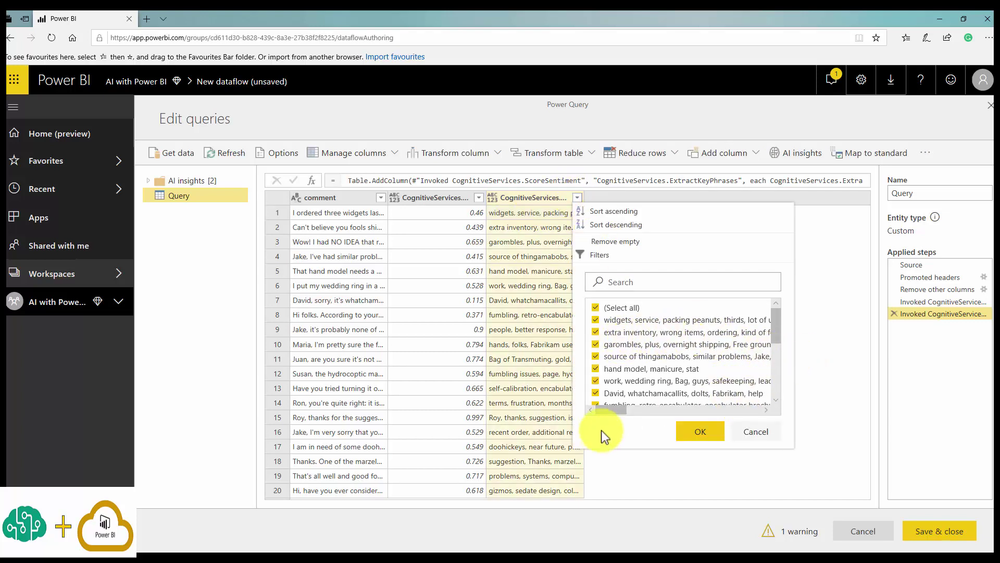
left_click_drag(611, 413, 602, 415)
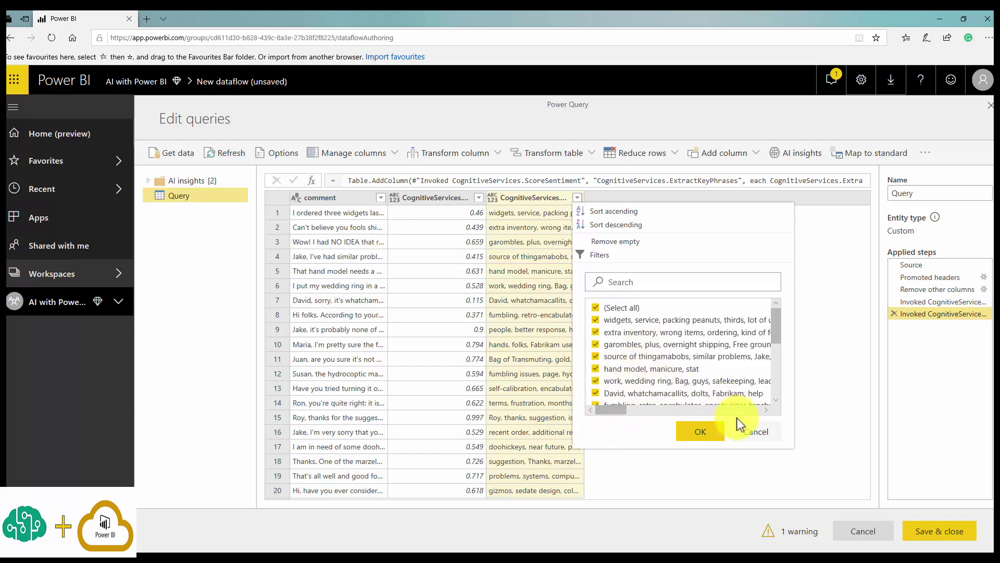
left_click(698, 430)
left_click(381, 199)
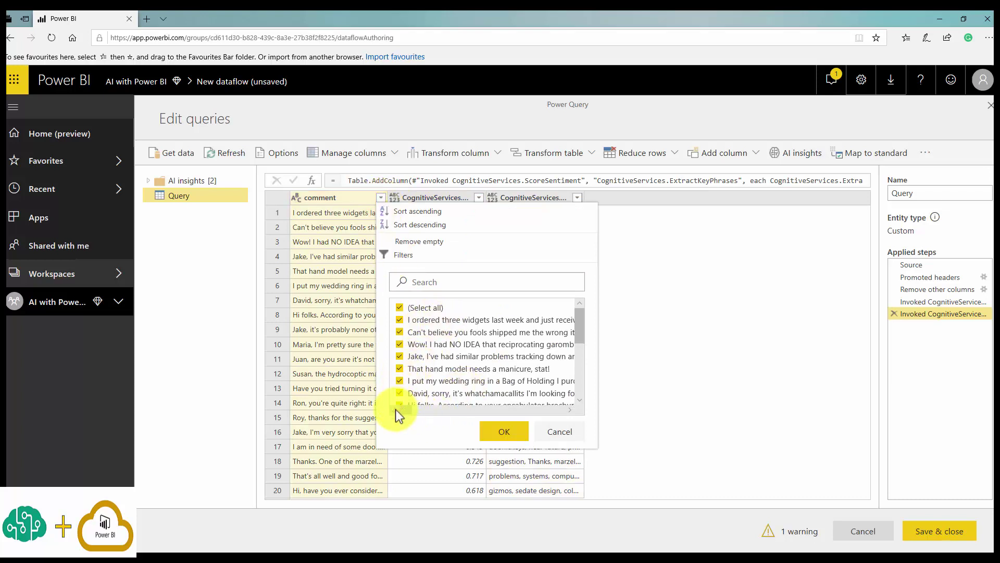
left_click_drag(397, 410, 467, 400)
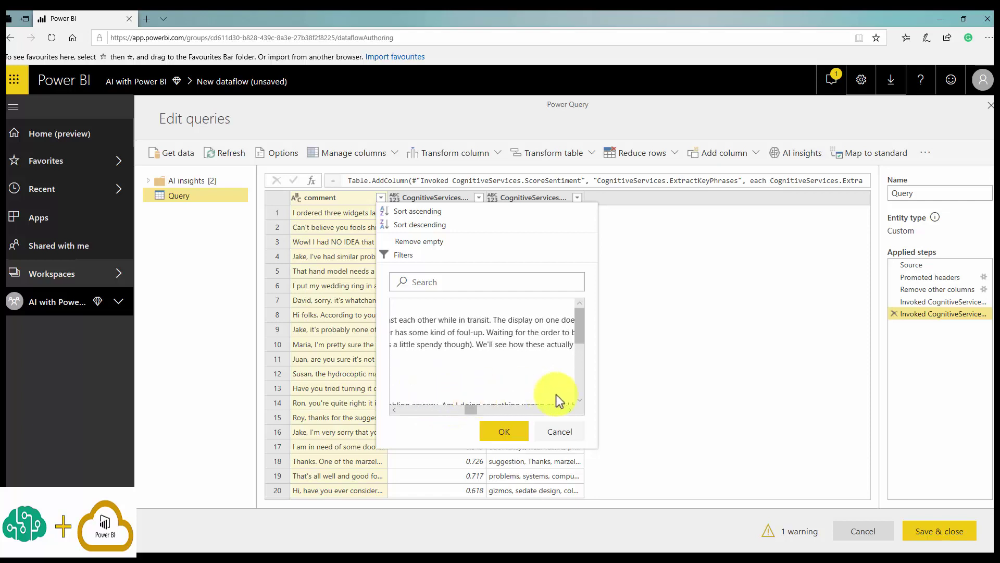
left_click(559, 432)
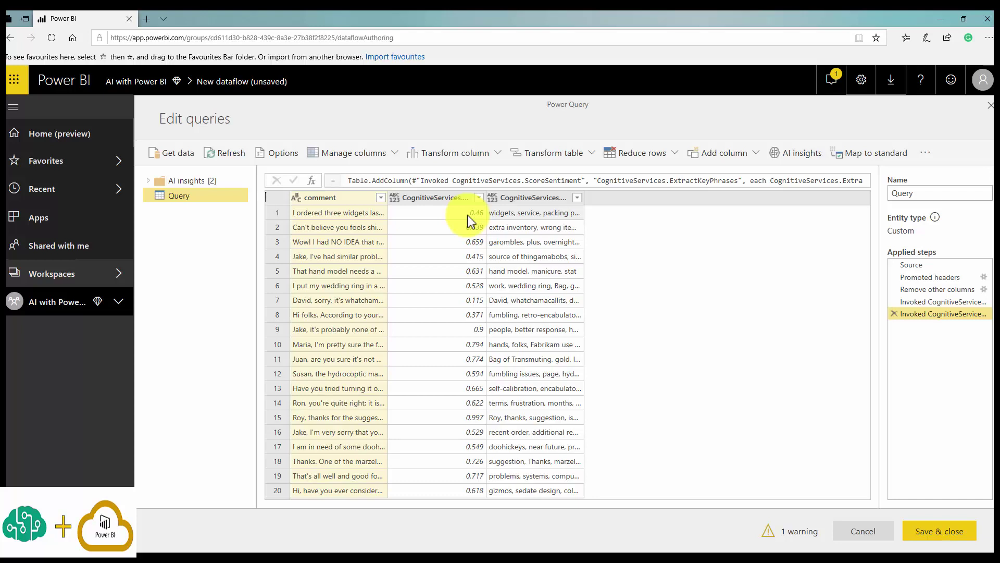
Rename the query to CognitiveService-TextSentiment-Keyword, then Save & close the editor.
double_click(902, 195)
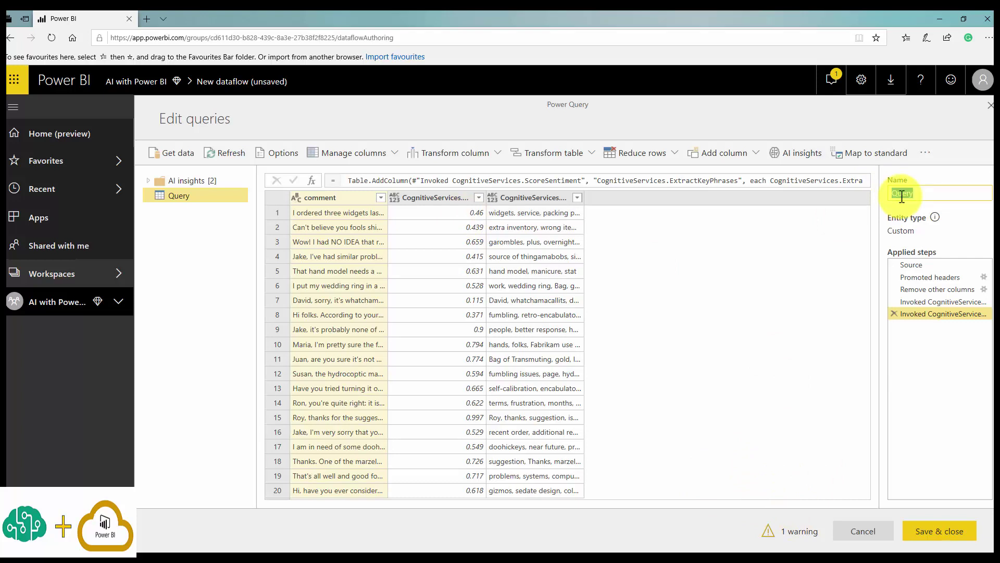
type("CognitiveServi")
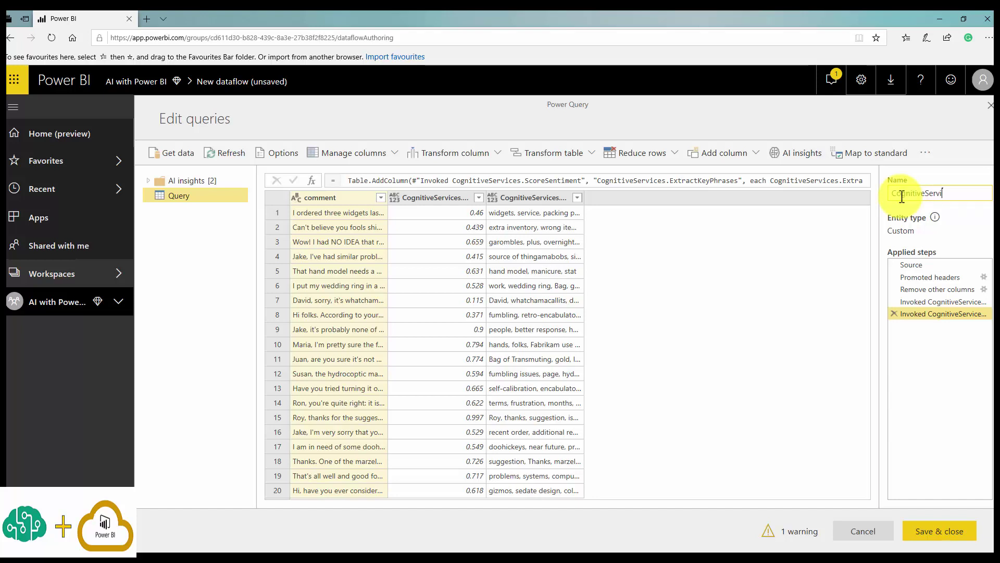
type("ce-TextSentiment")
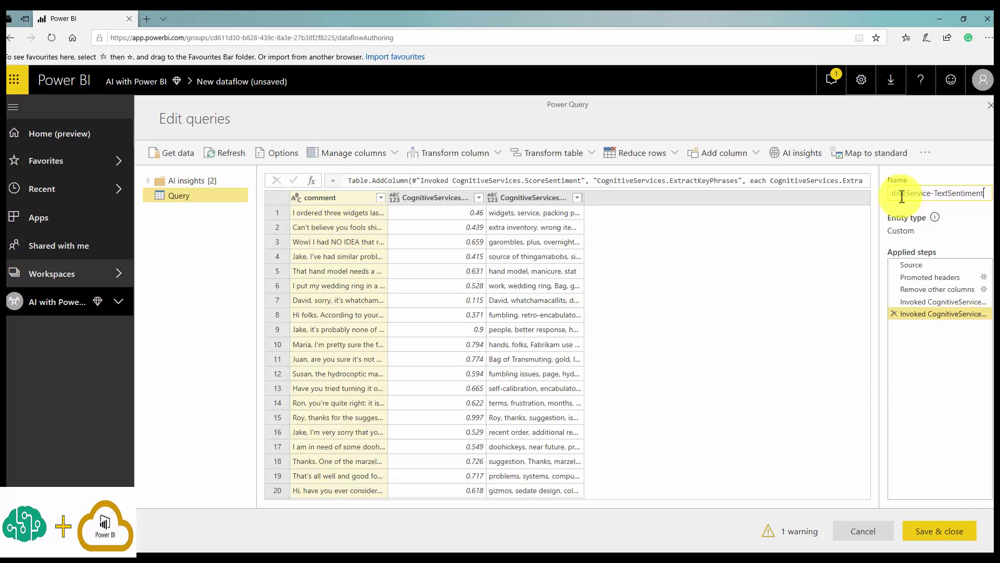
type("-Keyword")
left_click(937, 530)
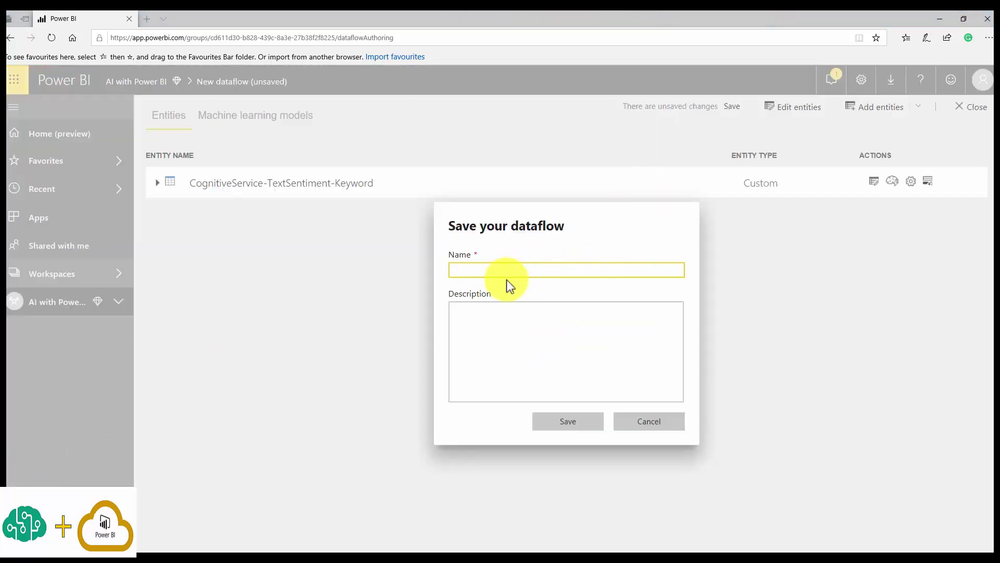
Enter CogntiveService-TextAnalytics as the dataflow name and save it.
left_click(508, 272)
type("CogntiveService")
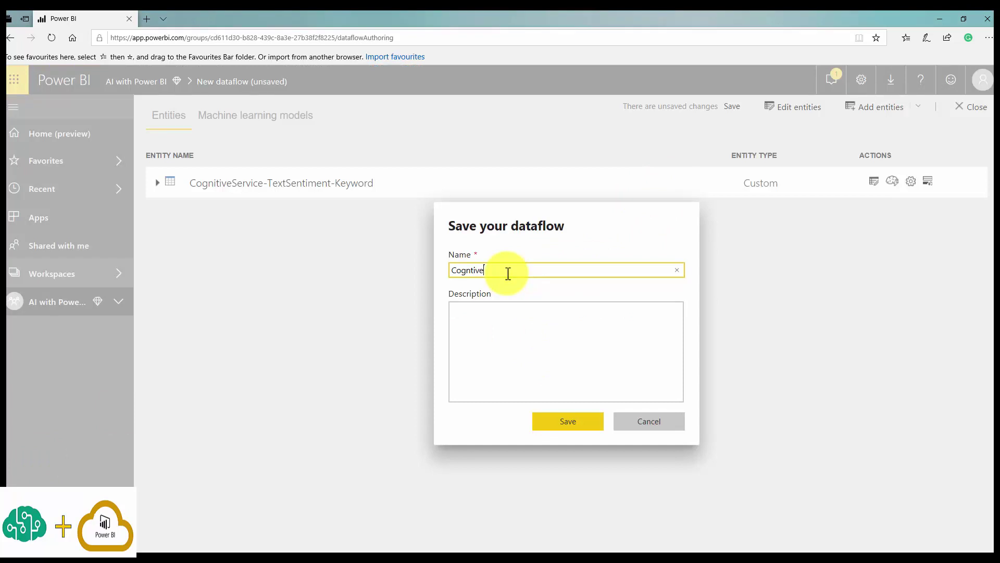
type("-TextAnalytics")
left_click(558, 426)
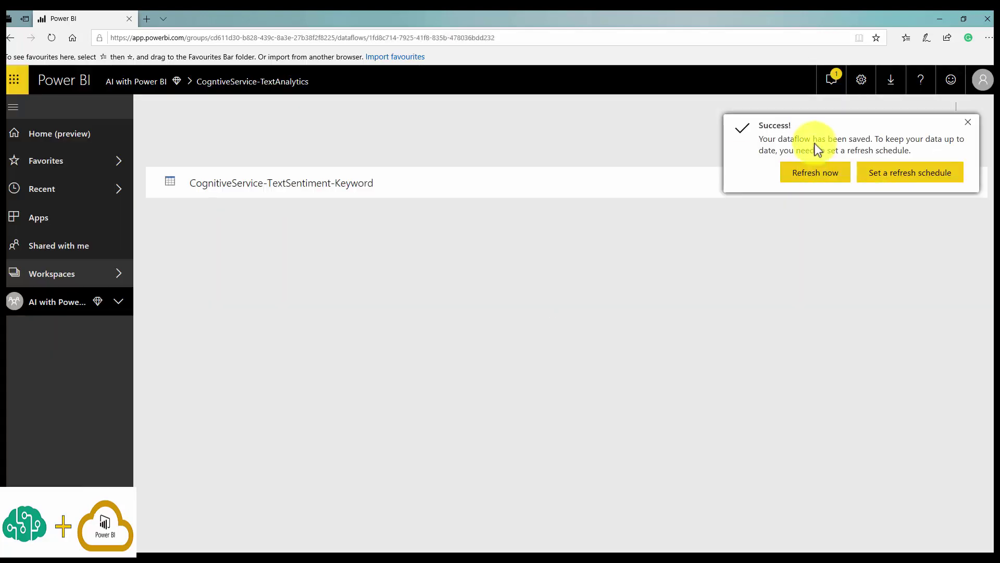
Refresh the saved dataflow, view the entity's three String fields, and close back to Dataflows.
left_click(817, 178)
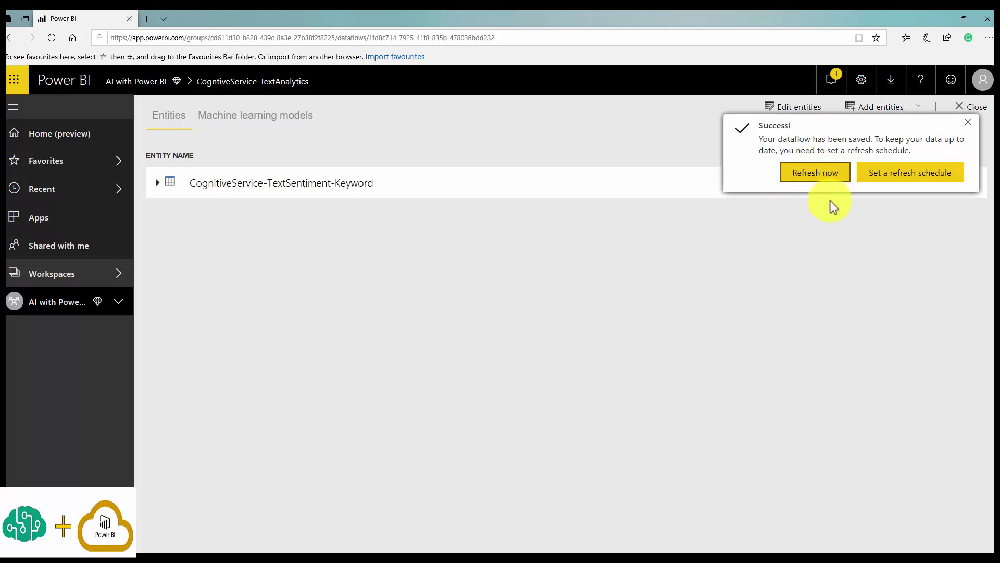
left_click(897, 177)
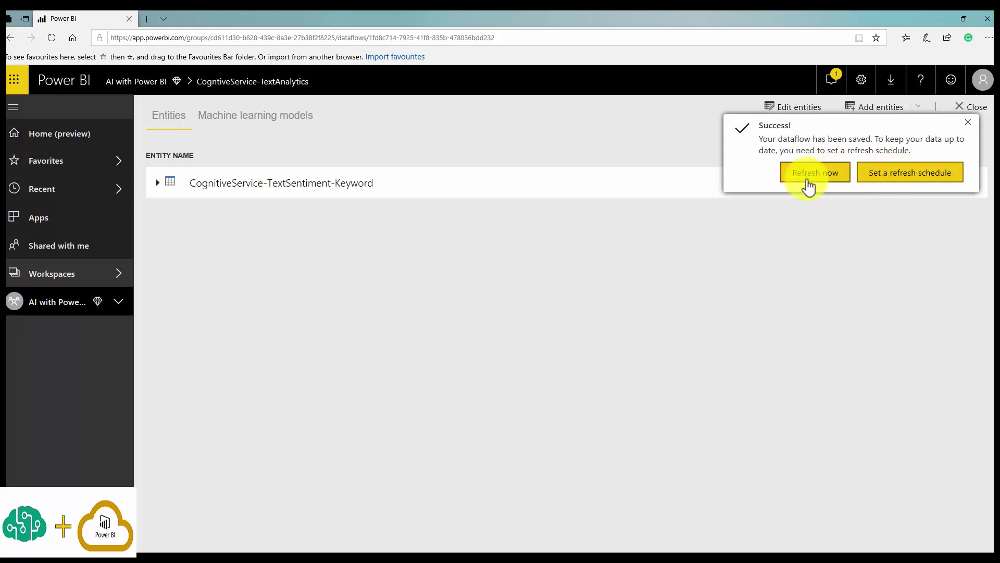
left_click(809, 178)
left_click(809, 170)
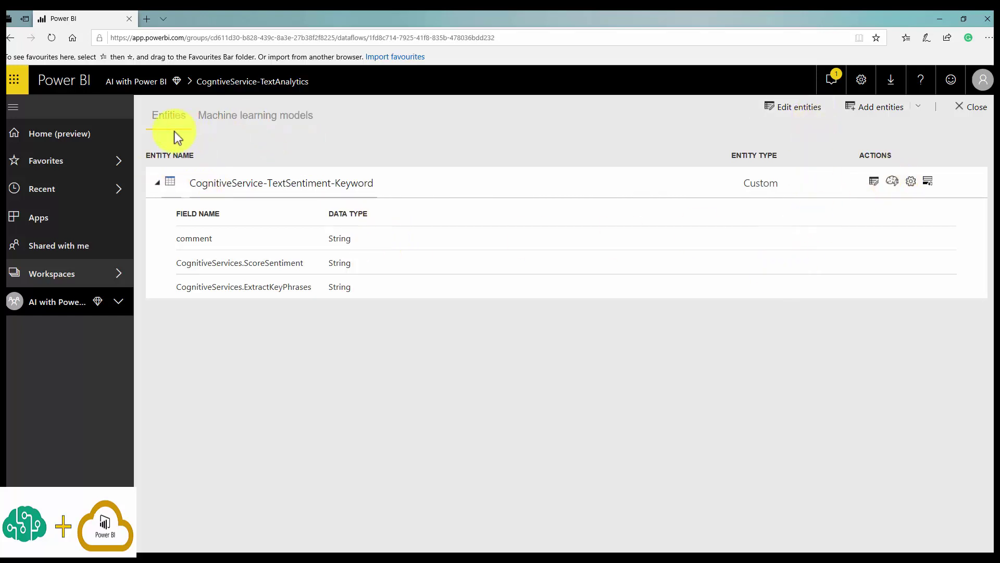
left_click(962, 107)
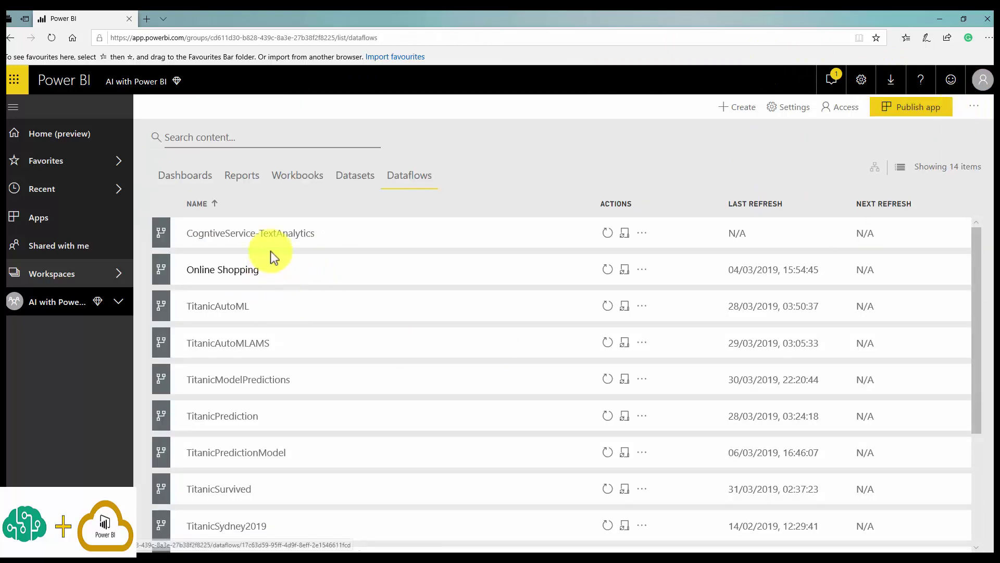
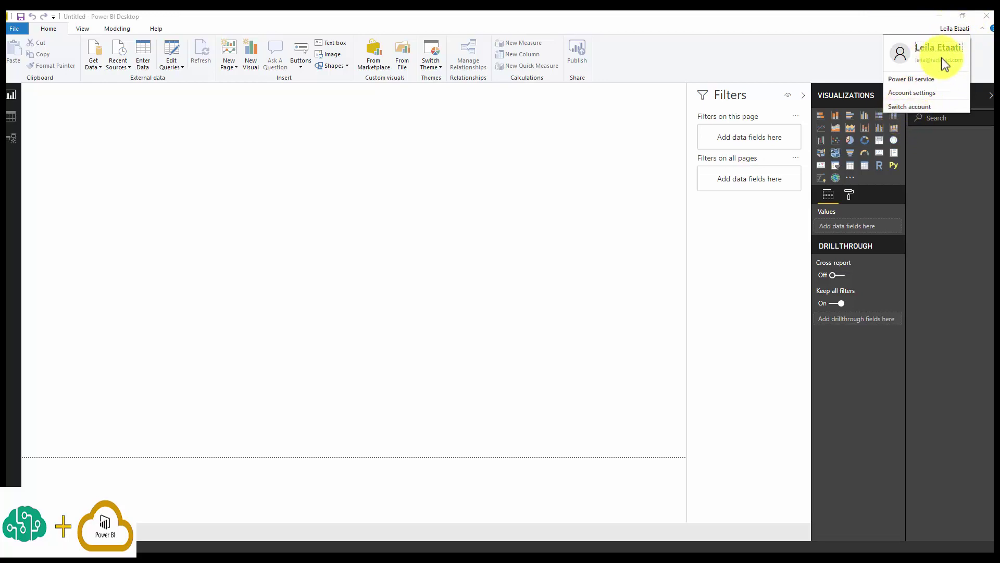
Switch Power BI accounts and enter the other account's e-mail address in the Sign in dialog.
left_click(901, 106)
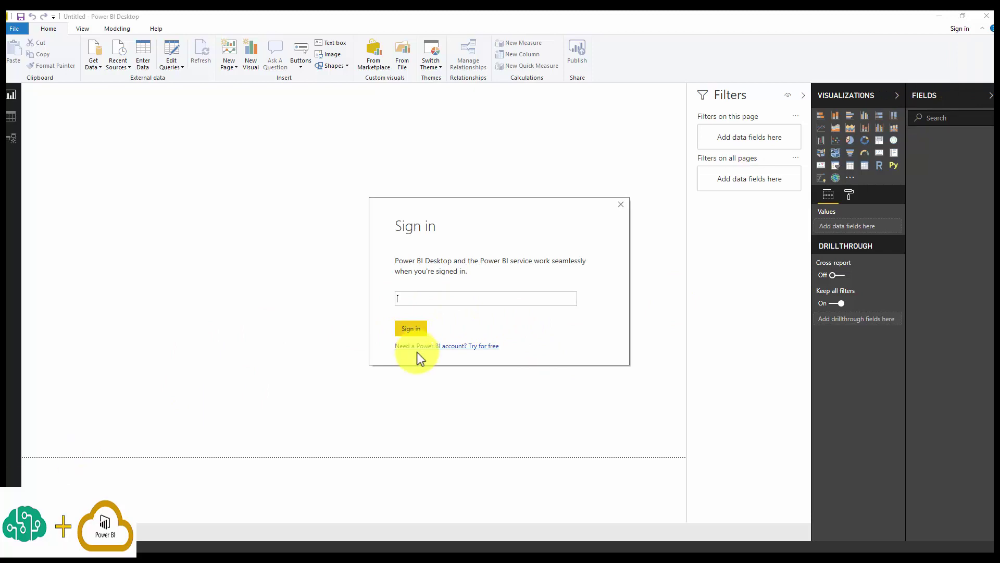
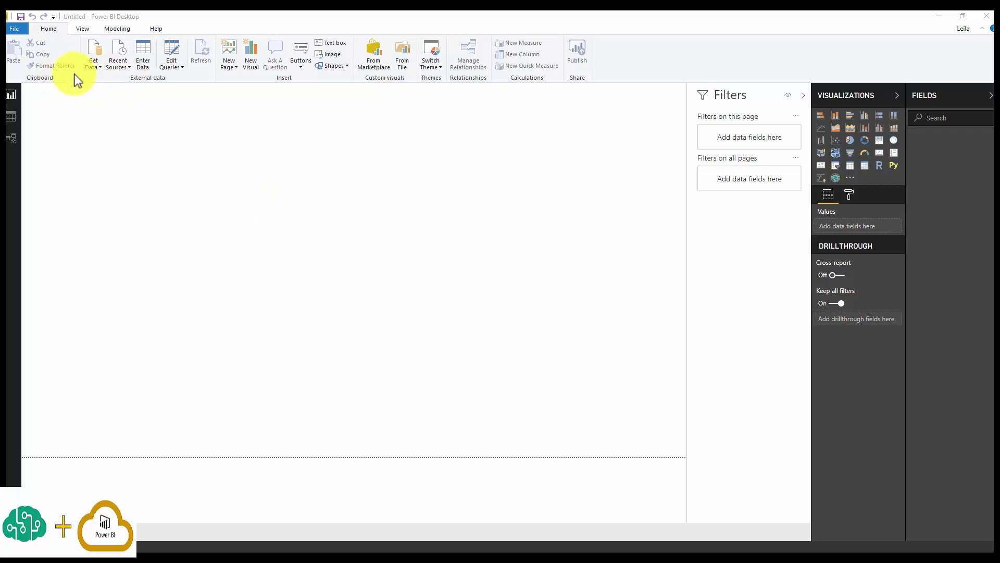
Connect to Power BI dataflows from the Power BI category of the full Get Data catalogue.
left_click(96, 64)
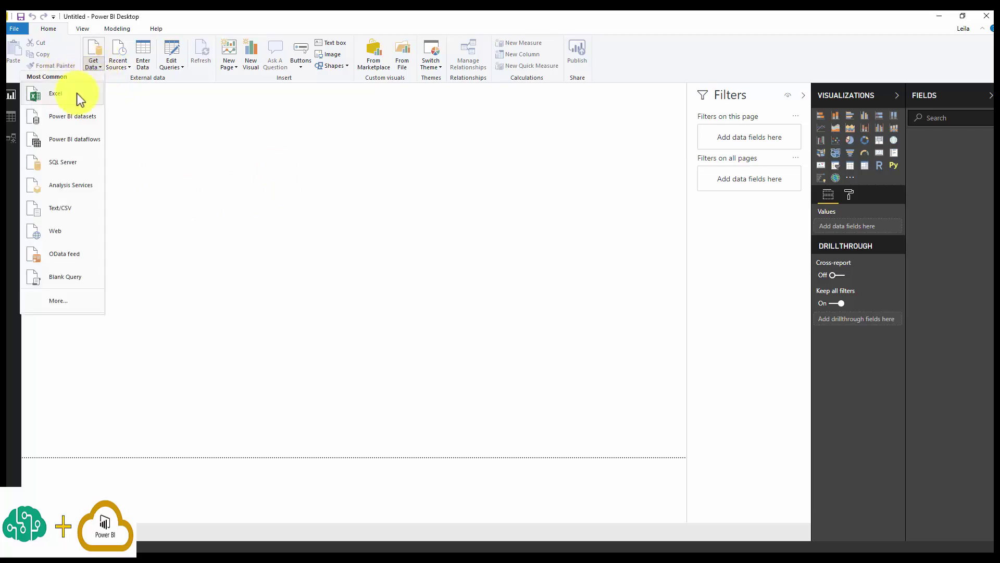
left_click(59, 301)
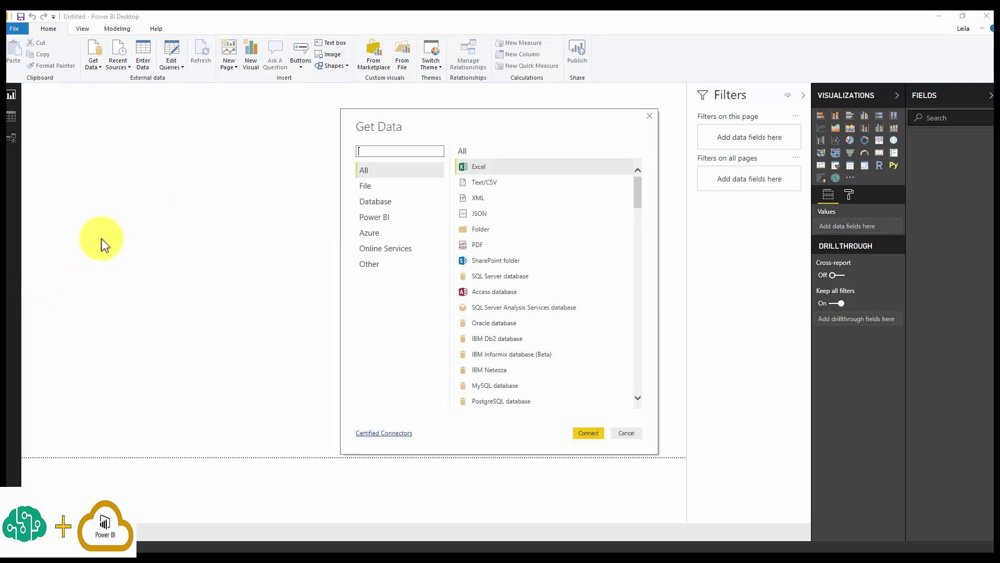
left_click(374, 218)
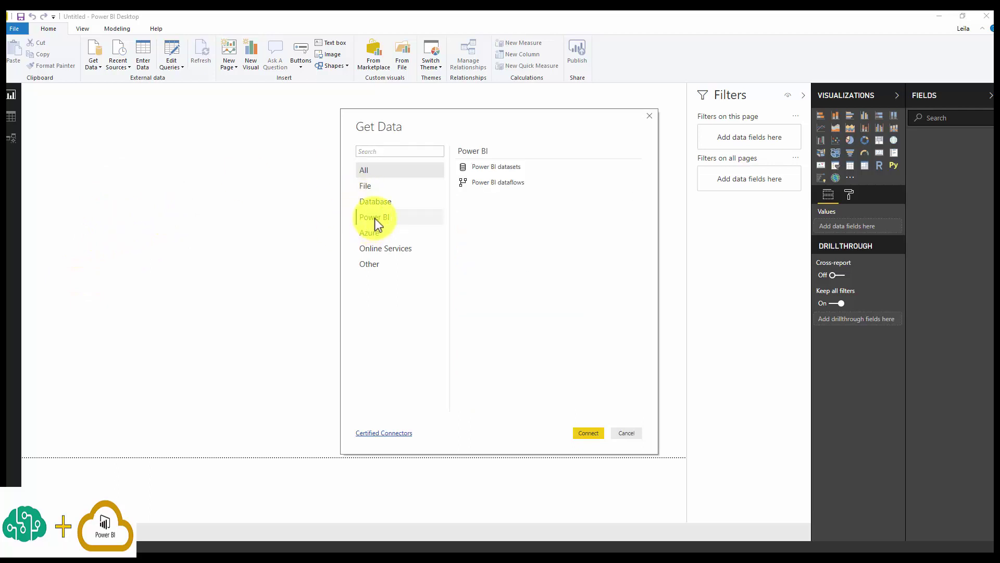
left_click(511, 184)
left_click(593, 434)
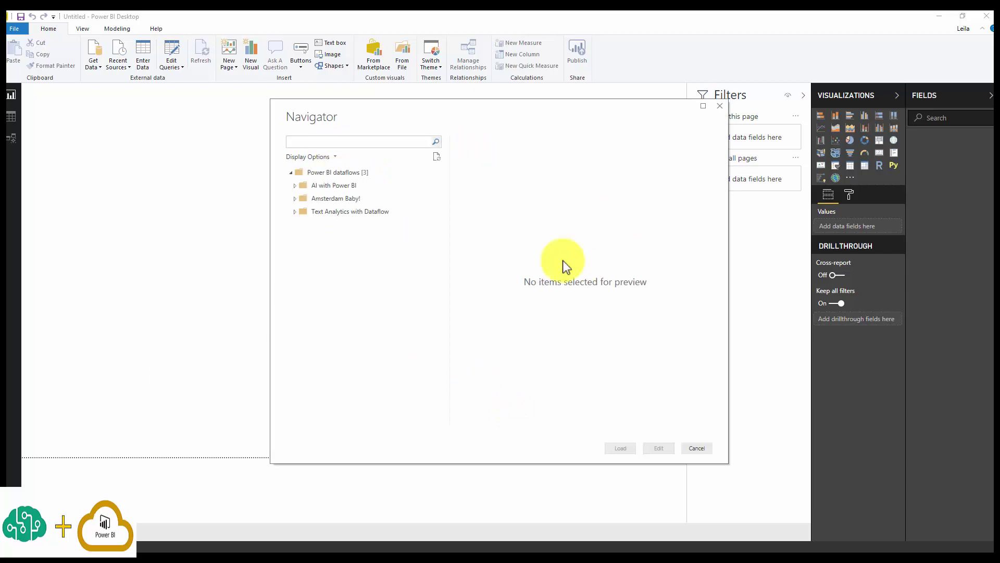
Load CognitiveService-TextSentiment-Keyword from AI with Power BI > CognitiveService-TextAnalytics into the report.
left_click(294, 186)
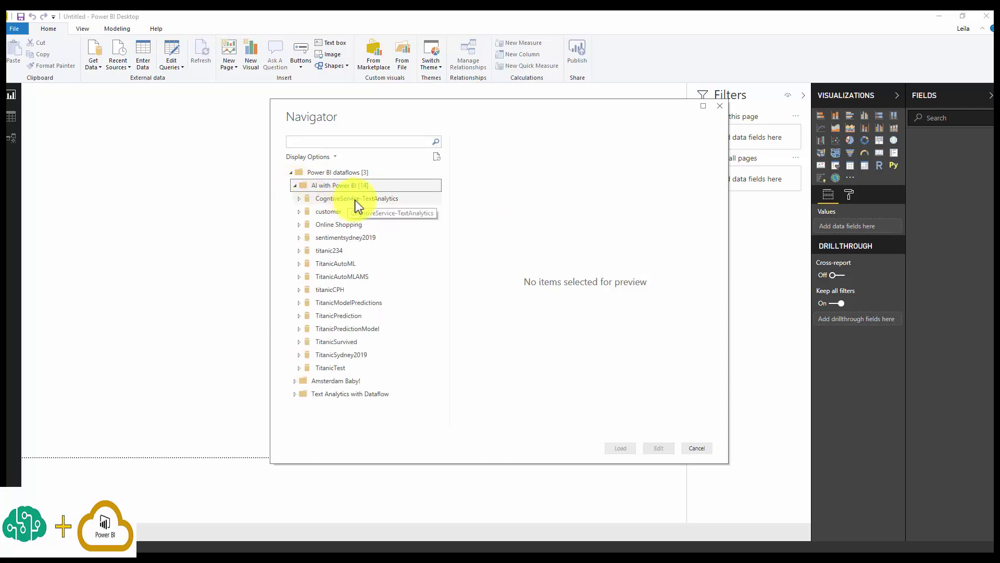
left_click(298, 198)
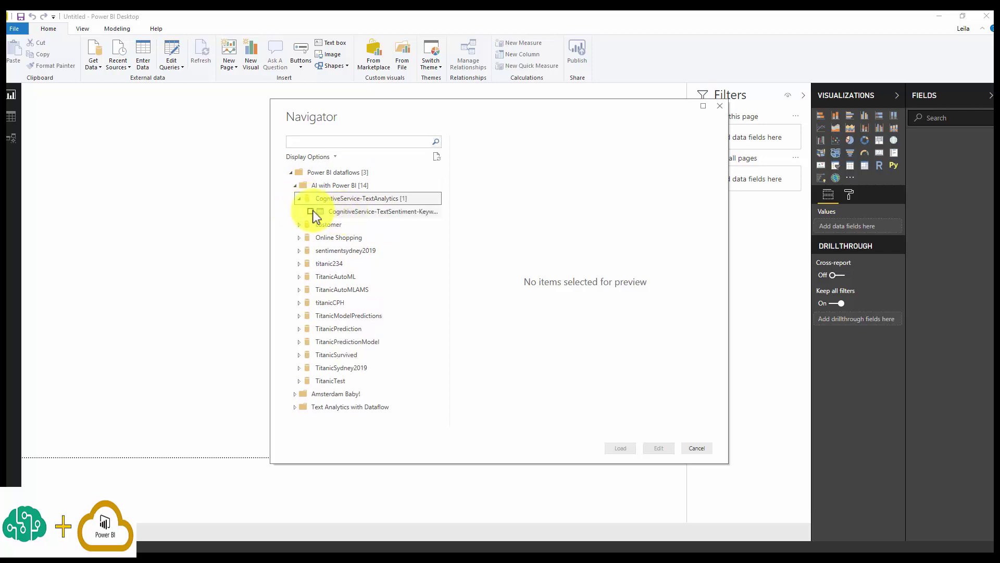
left_click(310, 211)
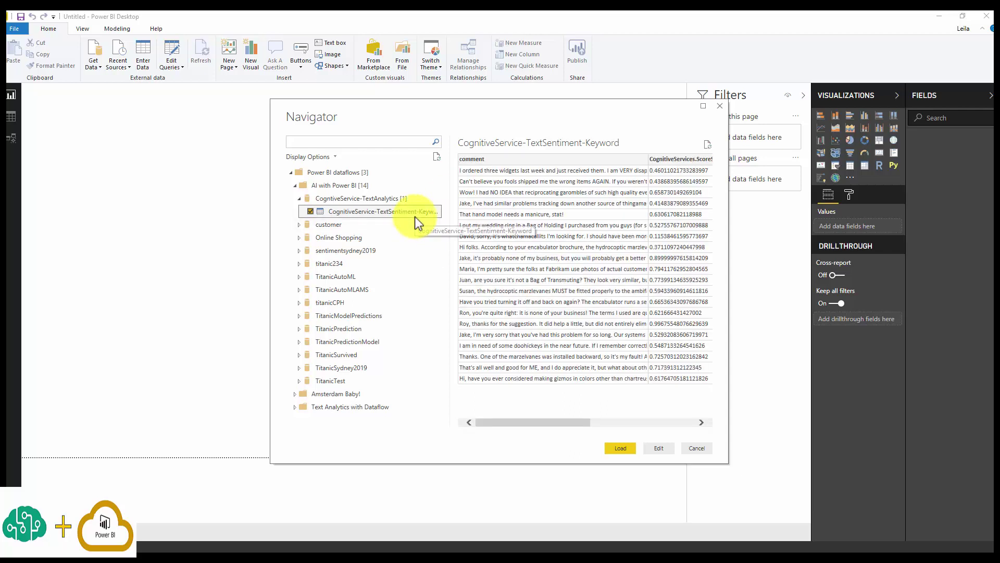
left_click(629, 450)
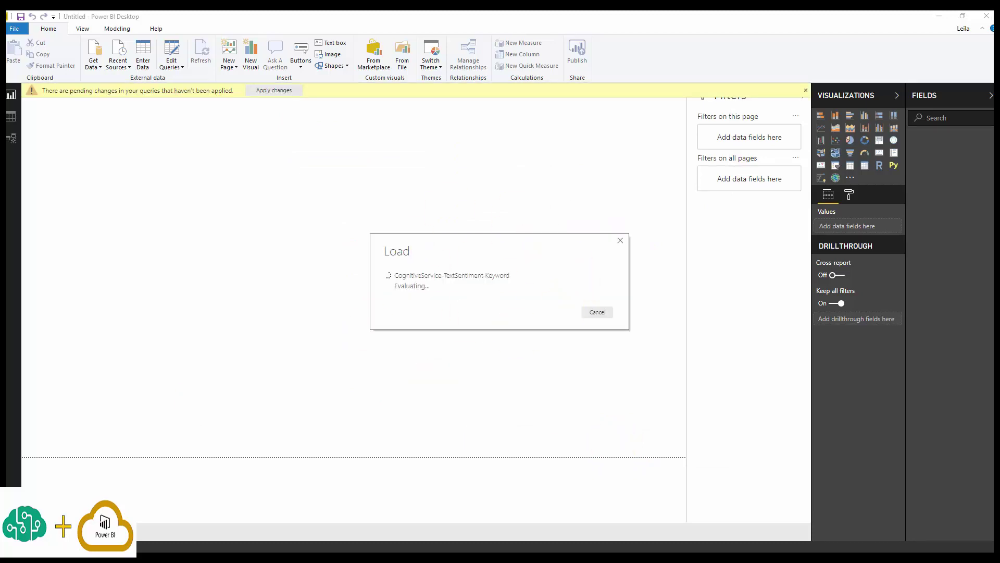
In Data view, widen the comment column and select the ScoreSentiment column, then return to Report view.
left_click(11, 117)
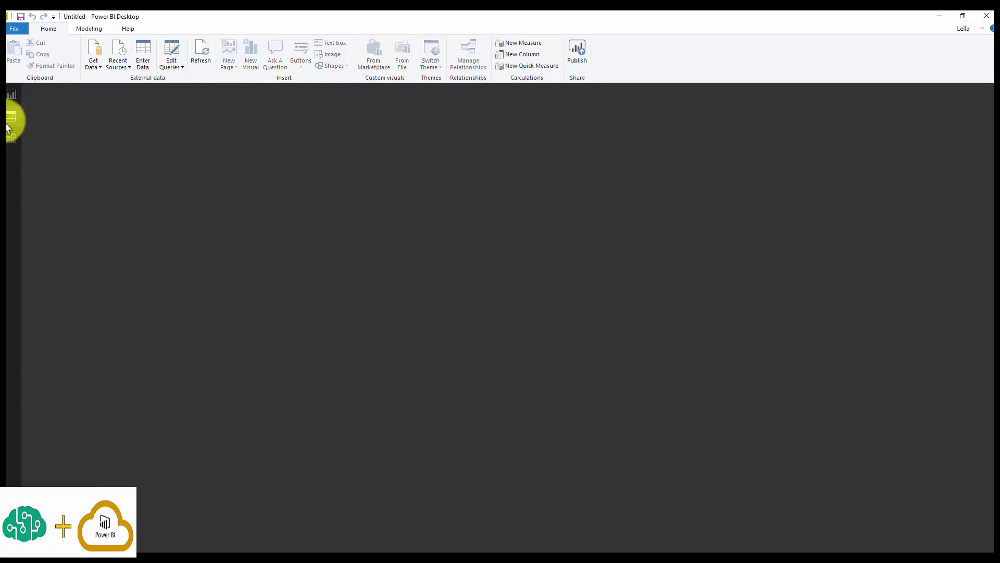
left_click(933, 141)
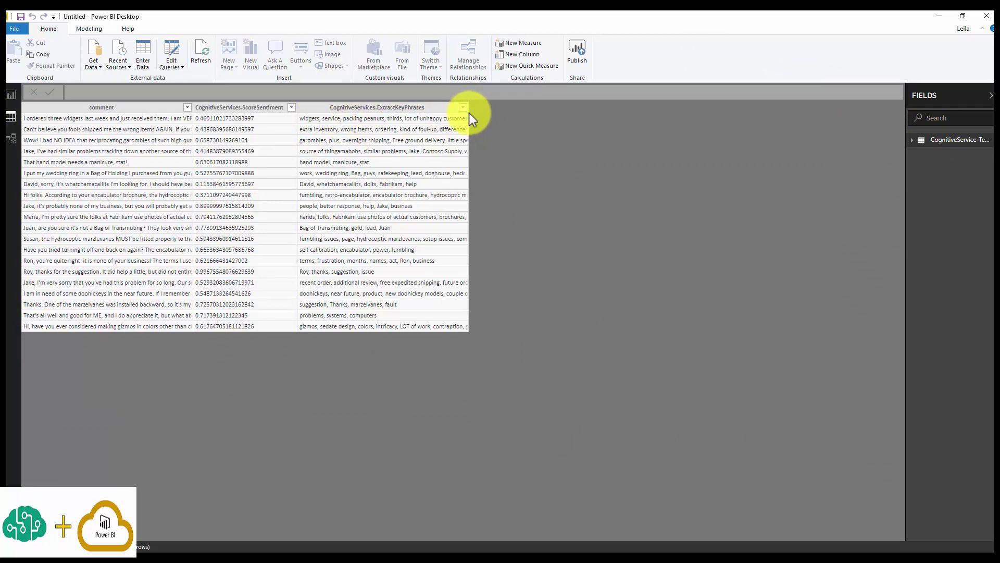
left_click_drag(193, 107, 201, 107)
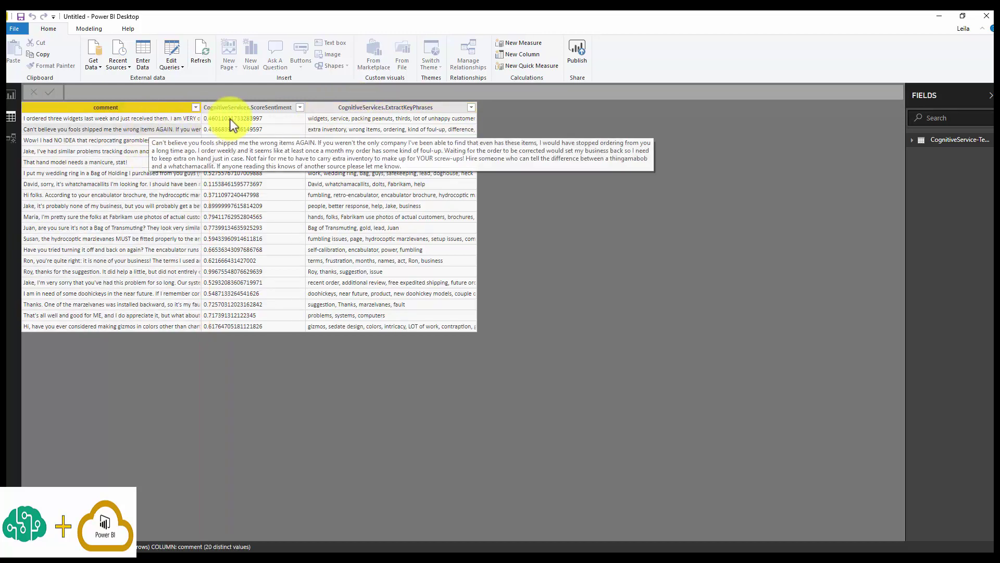
left_click(260, 108)
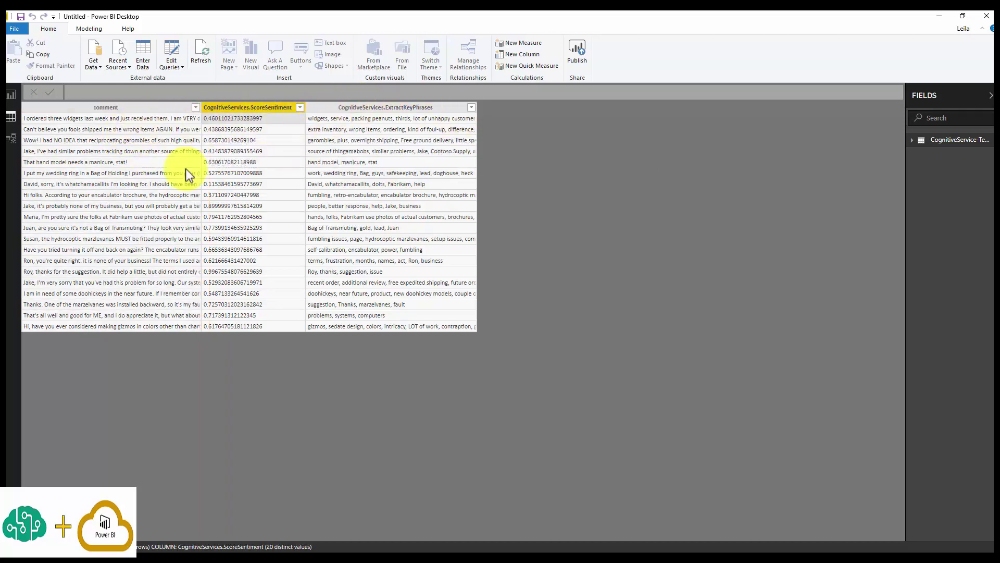
left_click(16, 99)
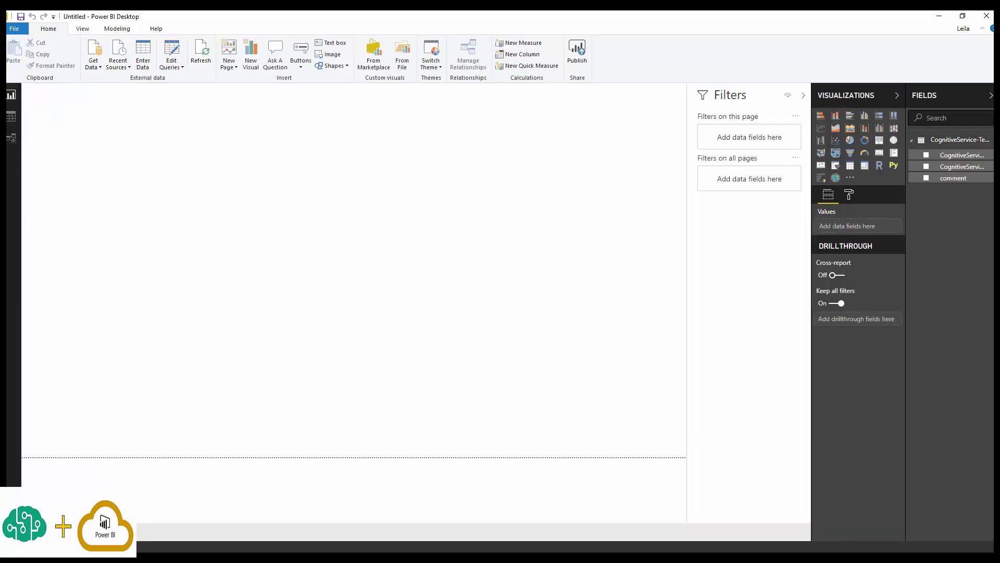
Open Google in a new browser tab.
key("alt+Tab")
left_click(147, 19)
type("goo")
key("Return")
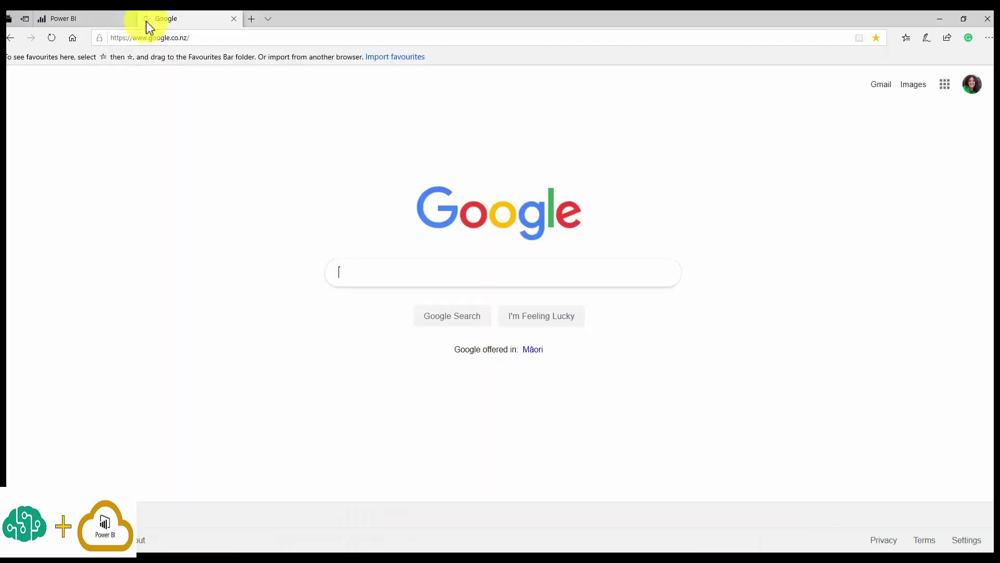
Search Google for 'cognitive services language support'.
type("co")
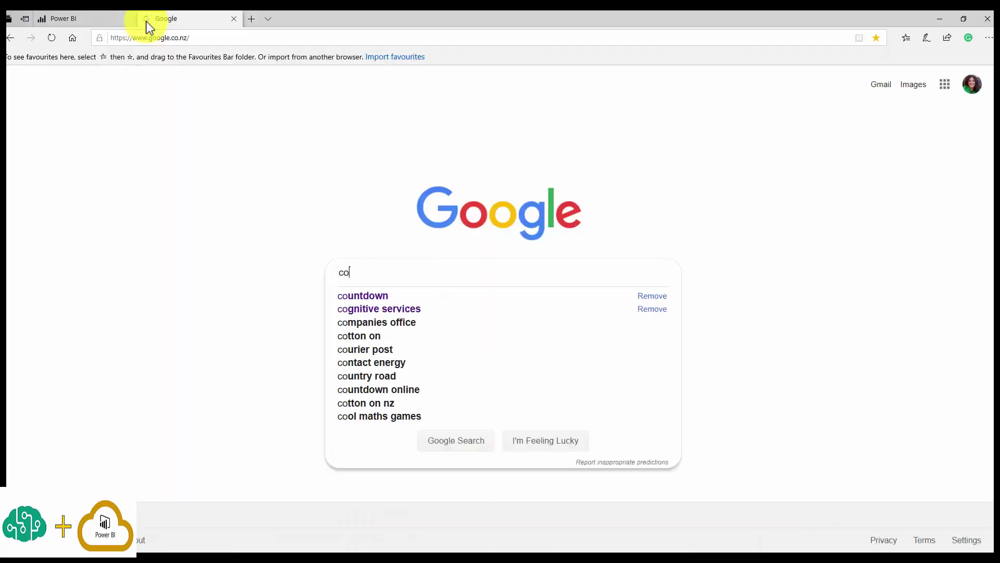
type("gnitive se")
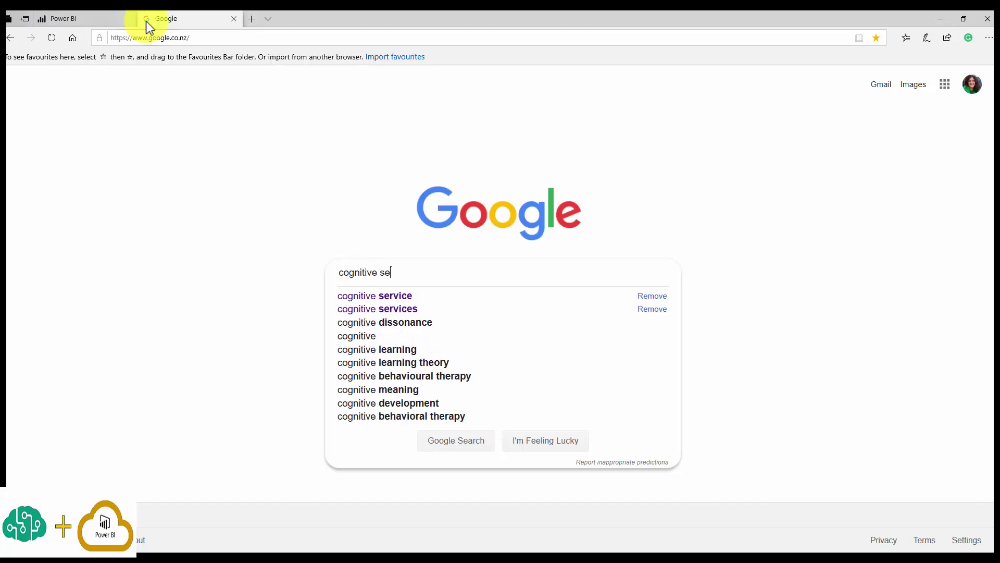
type("rvices lang")
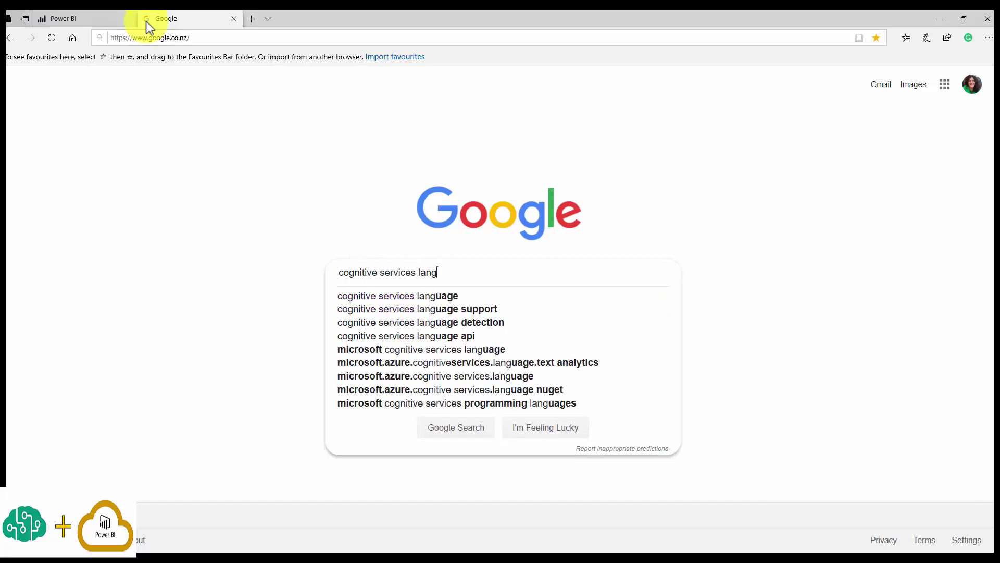
key("Down")
key("Down")
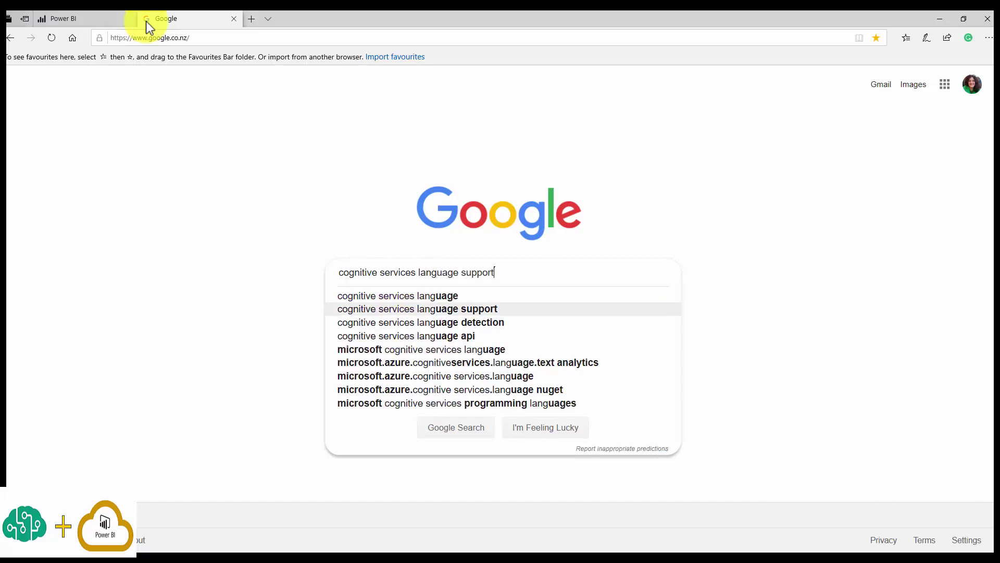
key("Return")
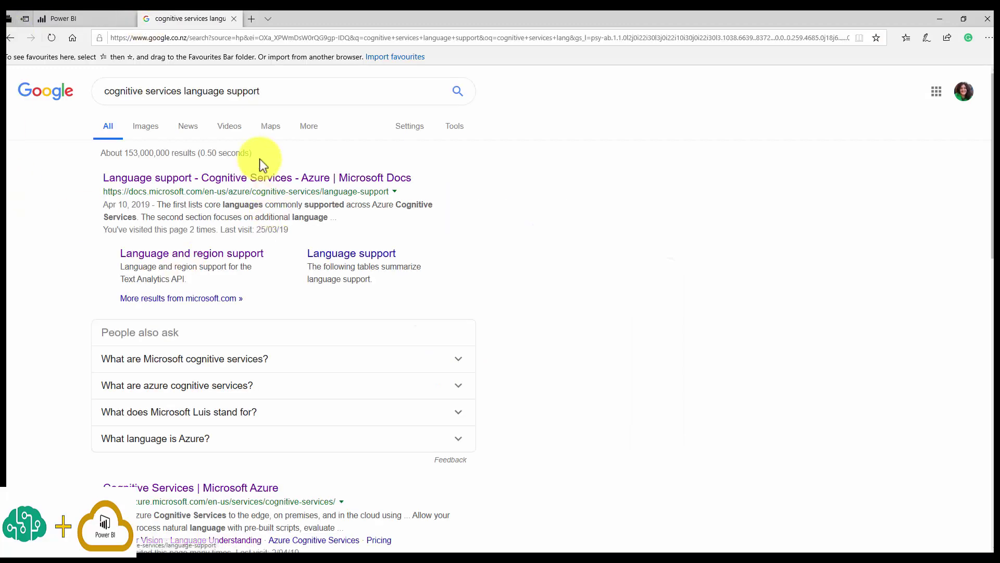
Open the Microsoft Docs language support result in a new tab and switch to it.
right_click(266, 182)
left_click(280, 193)
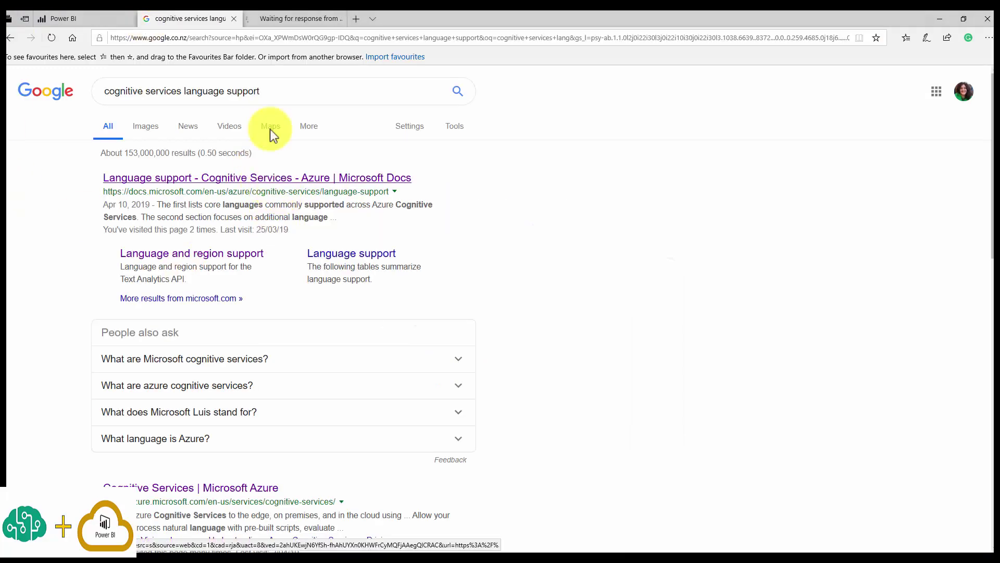
left_click(299, 16)
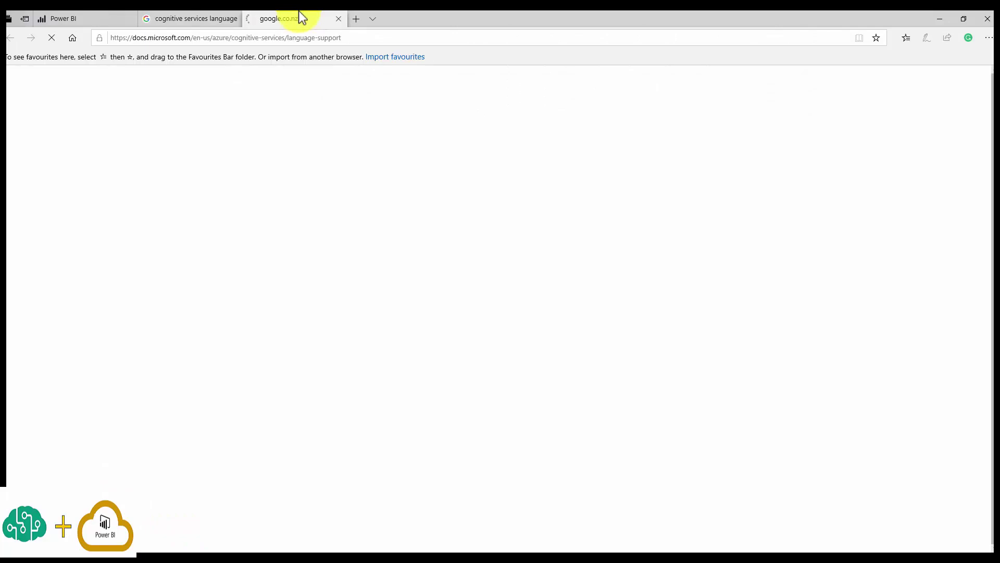
Scroll the language support page to the Language availability table.
scroll(465, 361, "up", 2, "ctrl")
scroll(465, 362, "down", 20)
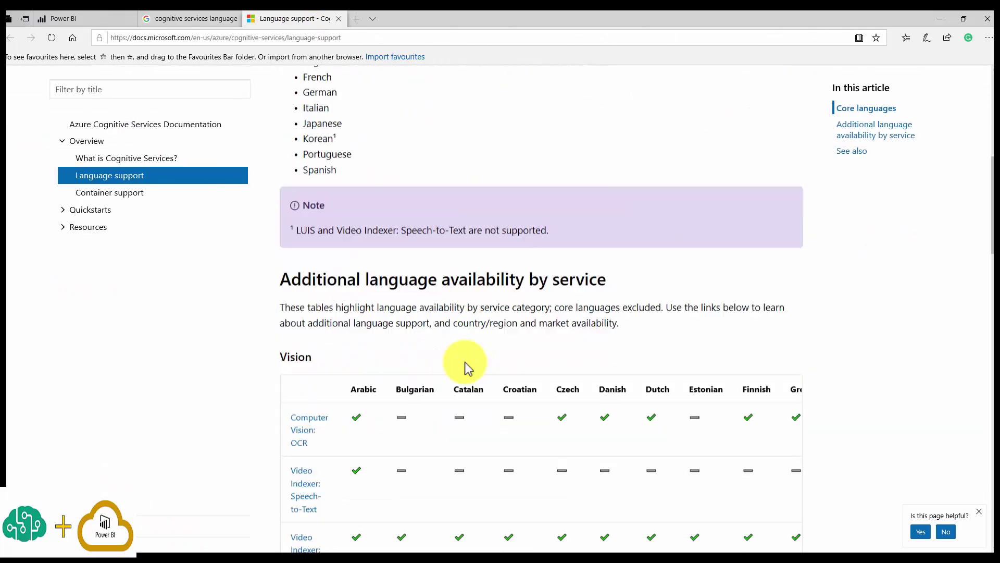
scroll(465, 361, "down", 2)
scroll(465, 364, "up", 8)
scroll(445, 365, "up", 15)
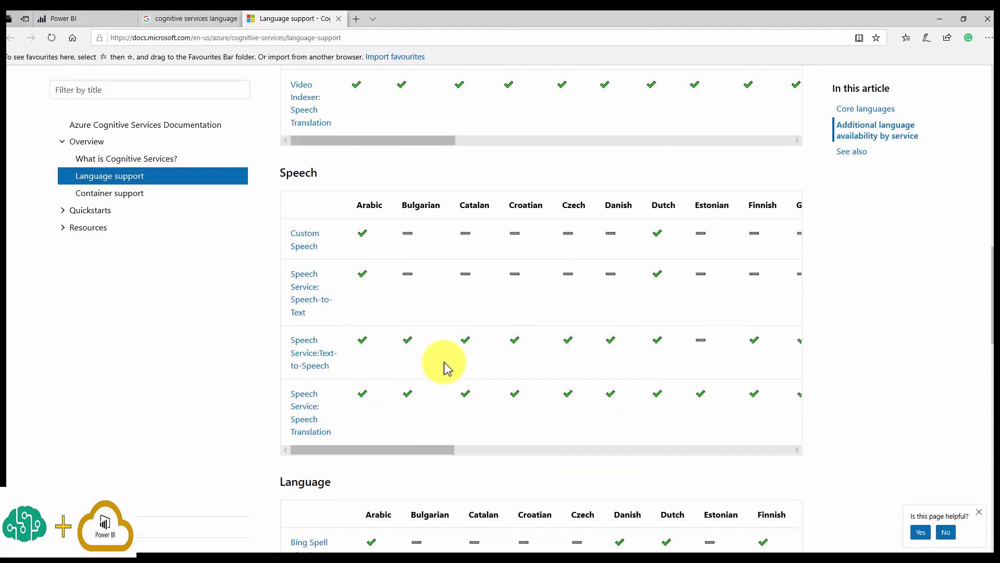
scroll(447, 367, "down", 15)
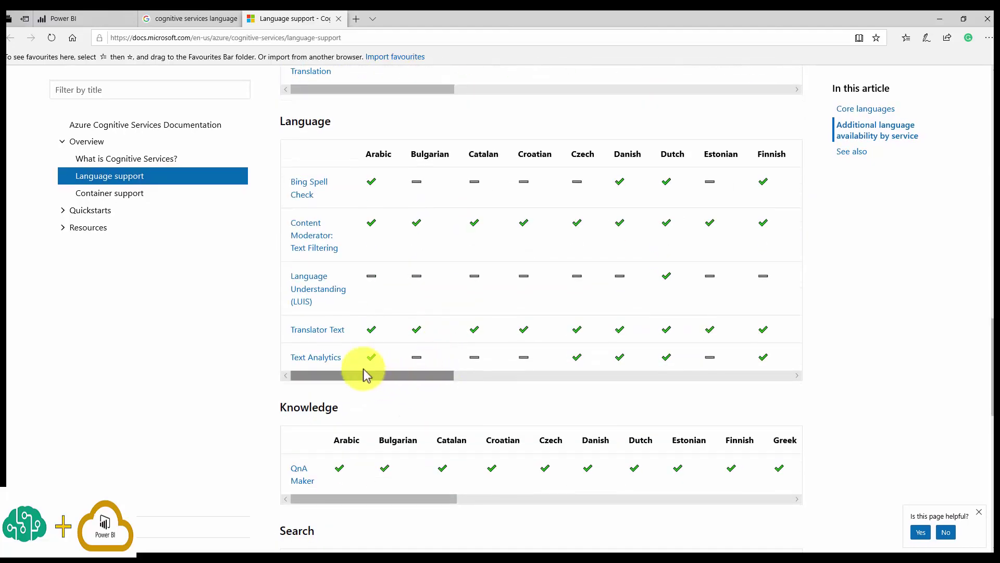
scroll(446, 373, "right", 10)
scroll(670, 357, "left", 10)
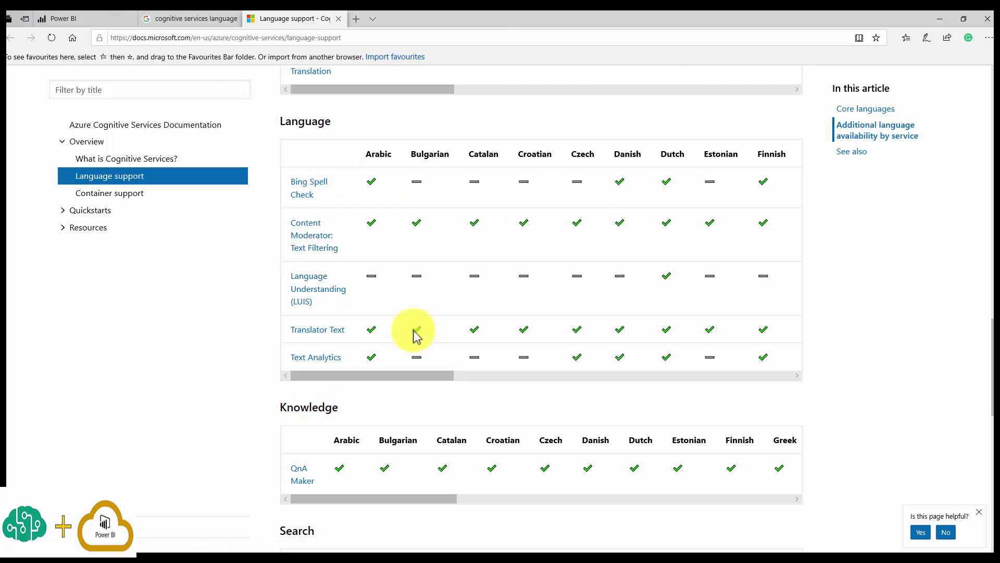
scroll(336, 333, "down", 1)
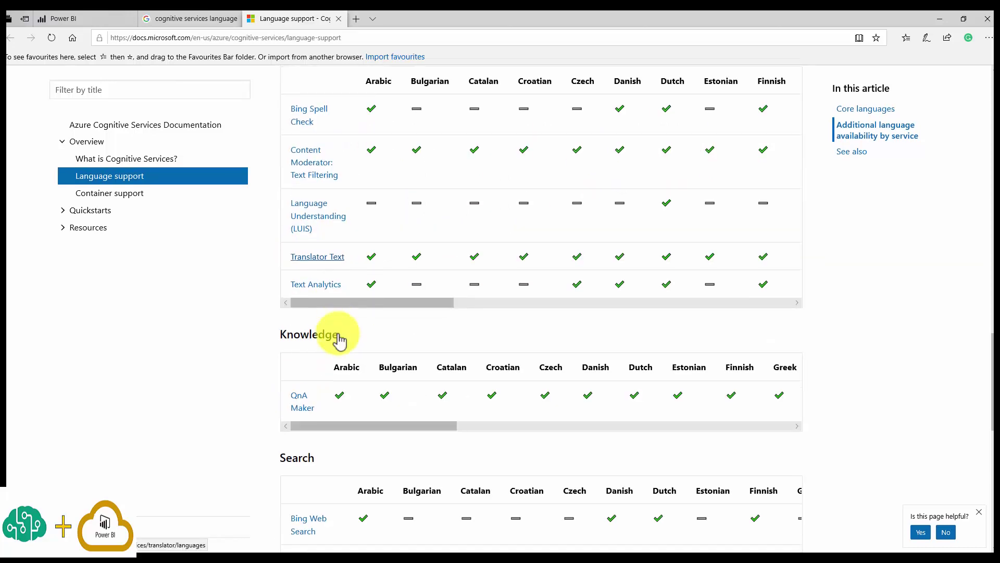
Review the Text Analytics language support list, then bring Power BI Desktop back to the front.
left_click(332, 291)
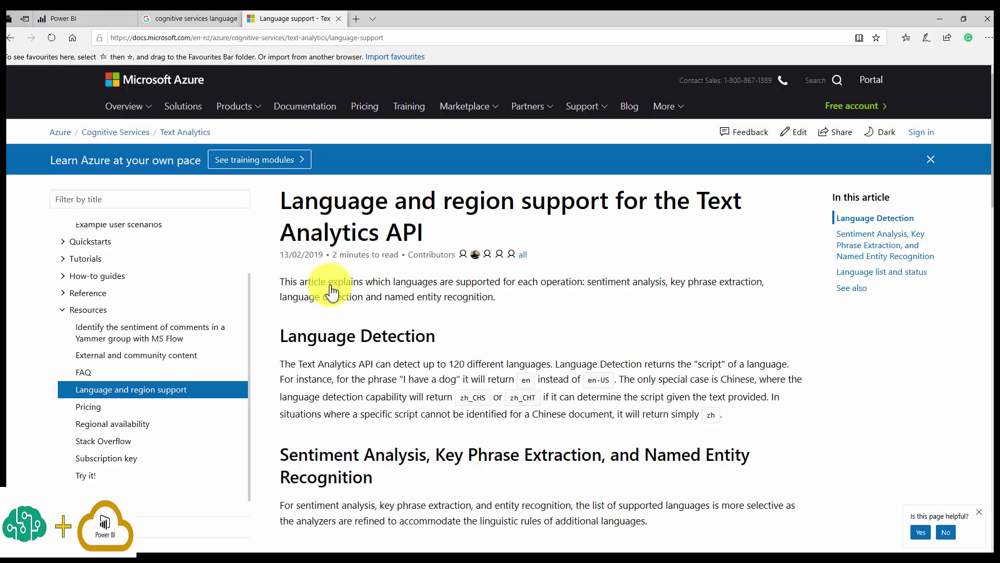
scroll(386, 412, "down", 5)
scroll(386, 412, "down", 15)
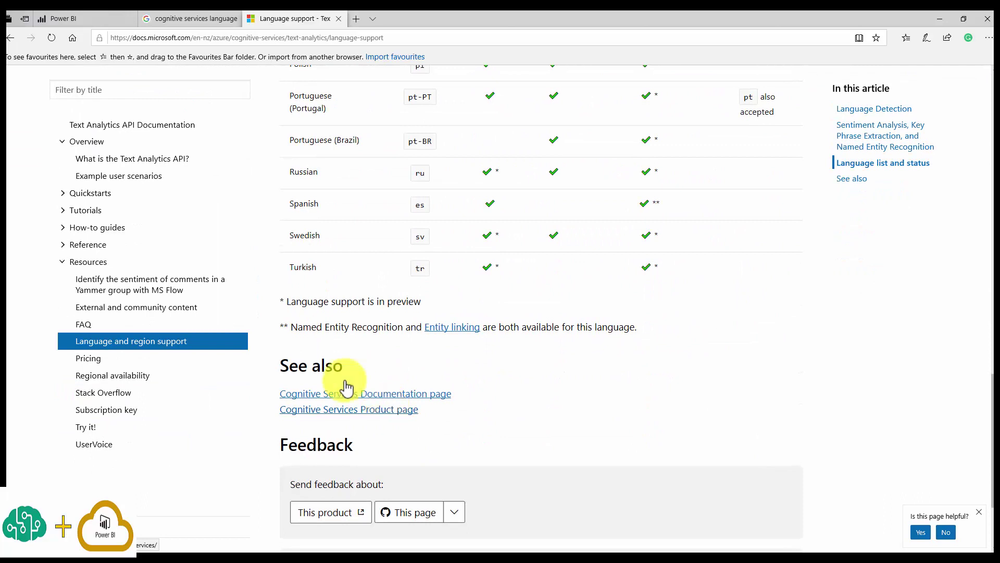
scroll(491, 334, "up", 10)
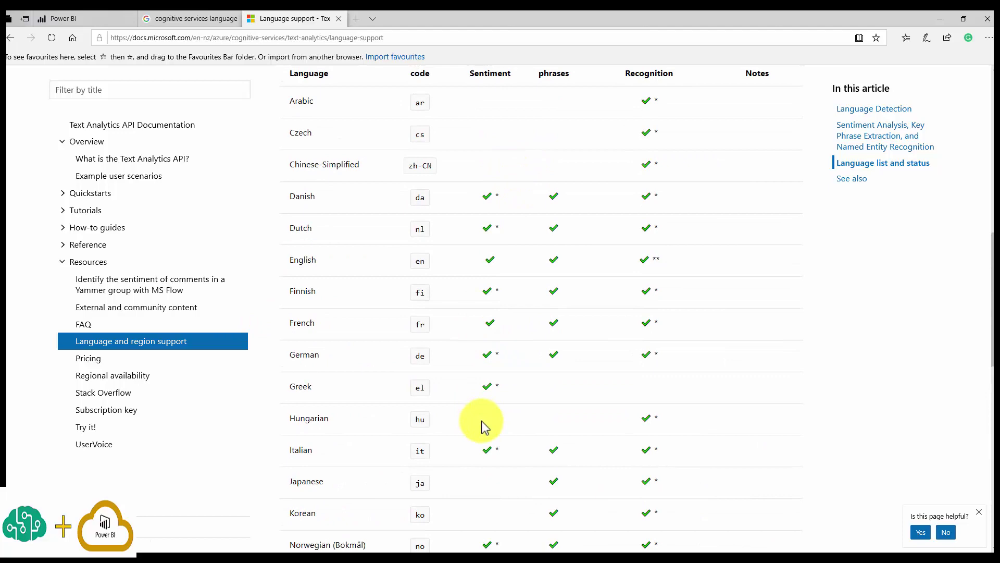
scroll(504, 420, "down", 10)
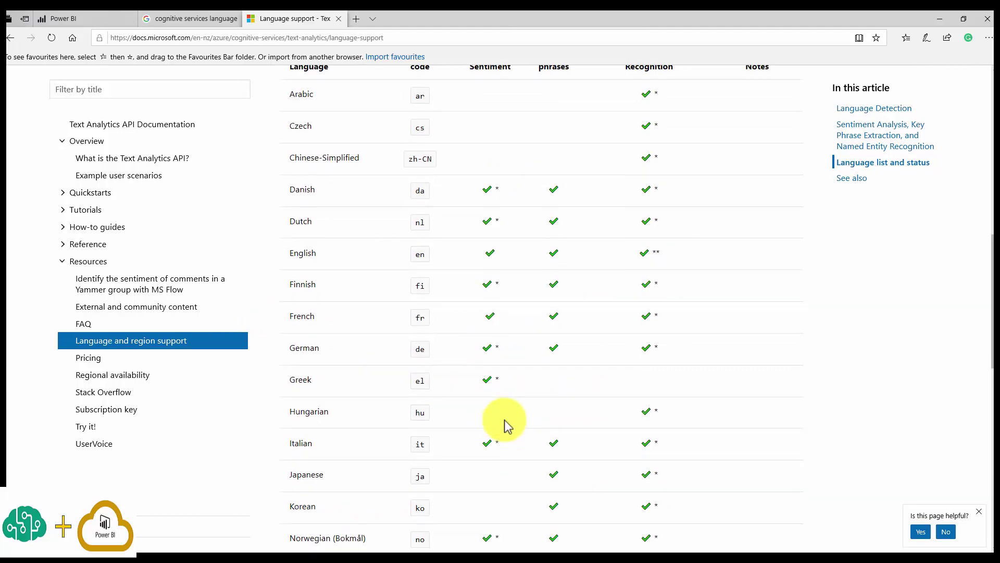
scroll(503, 419, "up", 8)
scroll(503, 419, "up", 3)
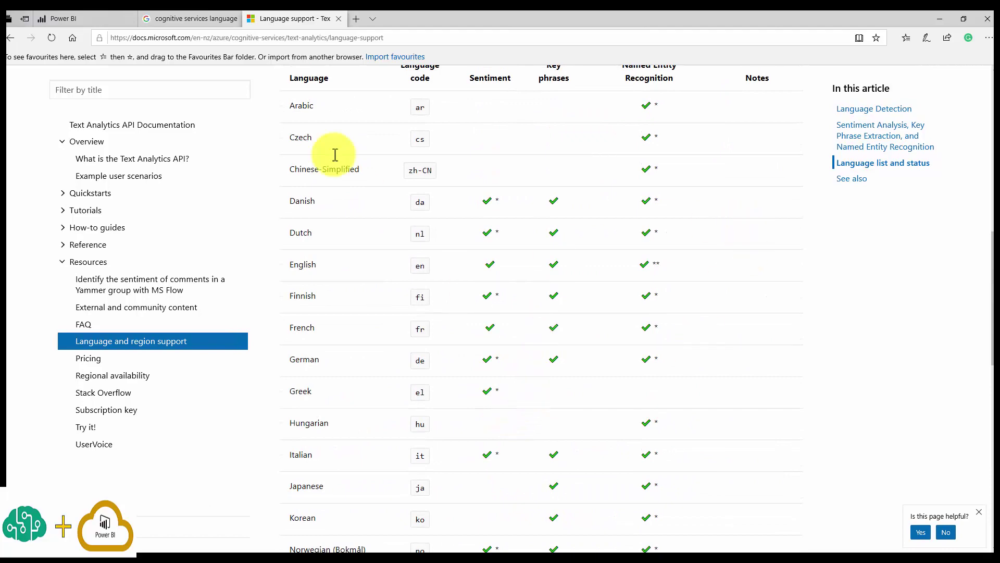
scroll(399, 452, "down", 7)
scroll(400, 455, "down", 5)
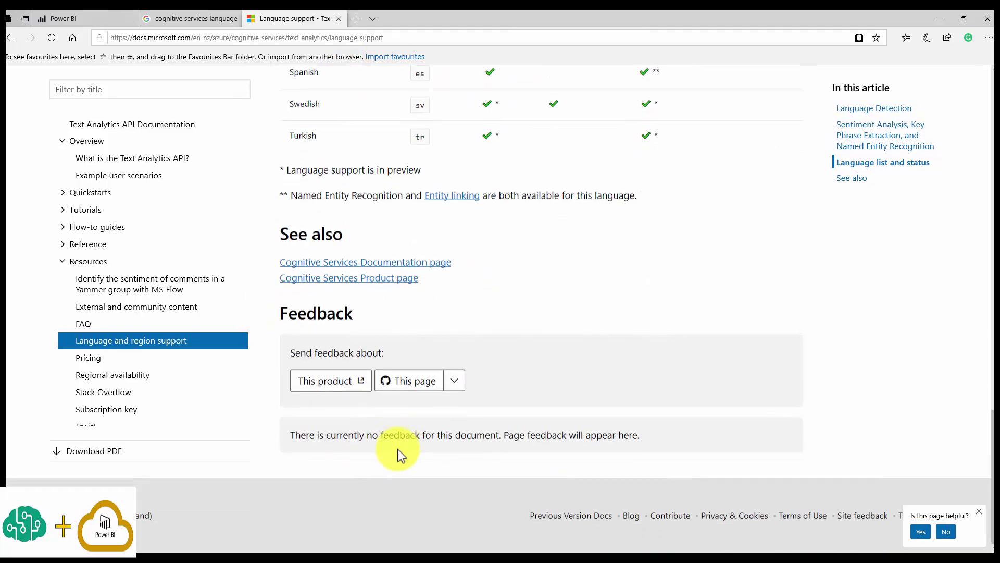
scroll(398, 454, "up", 5)
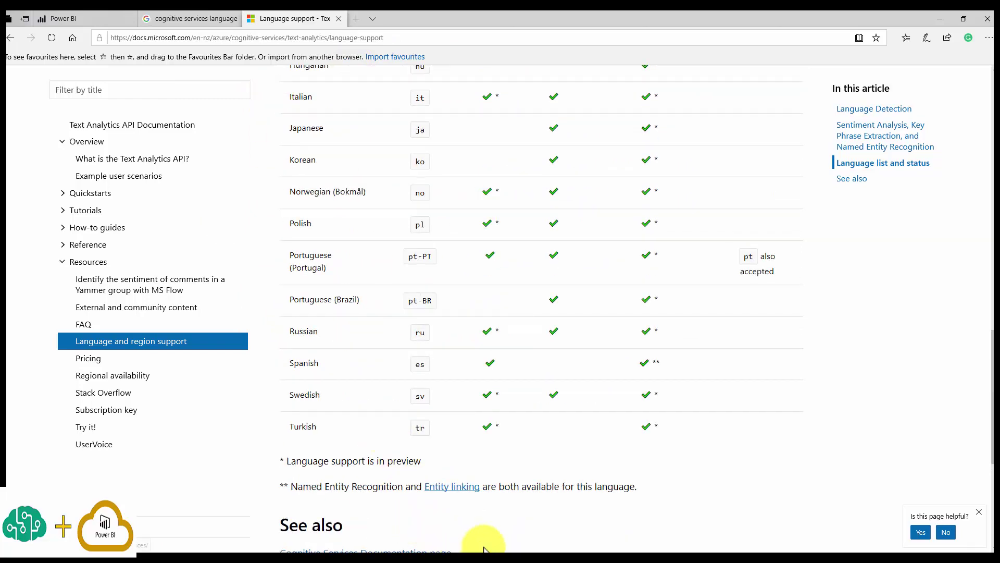
left_click(473, 553)
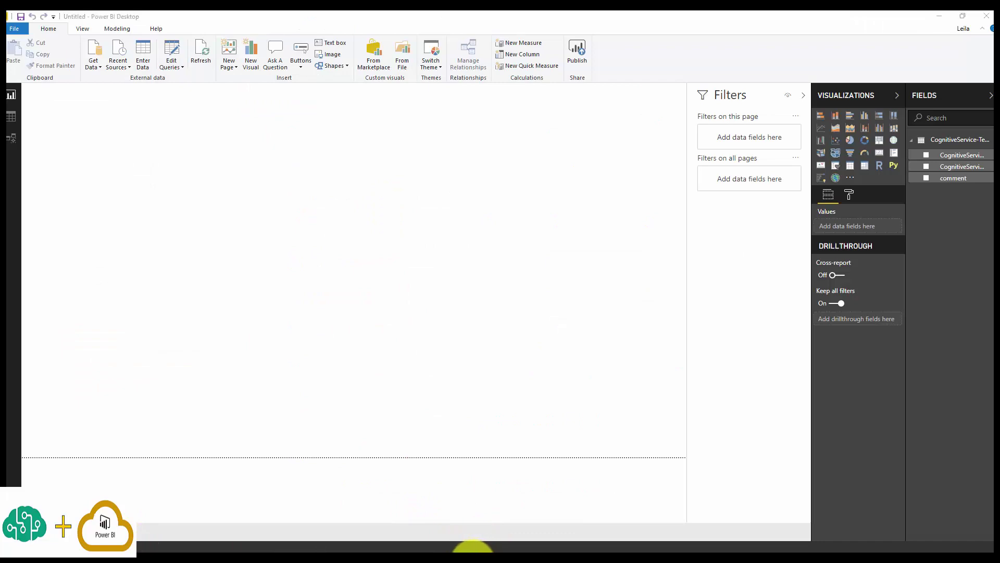
Widen the Fields pane to show full field names, then view the workspace's Dataflows list in the browser.
left_click(471, 552)
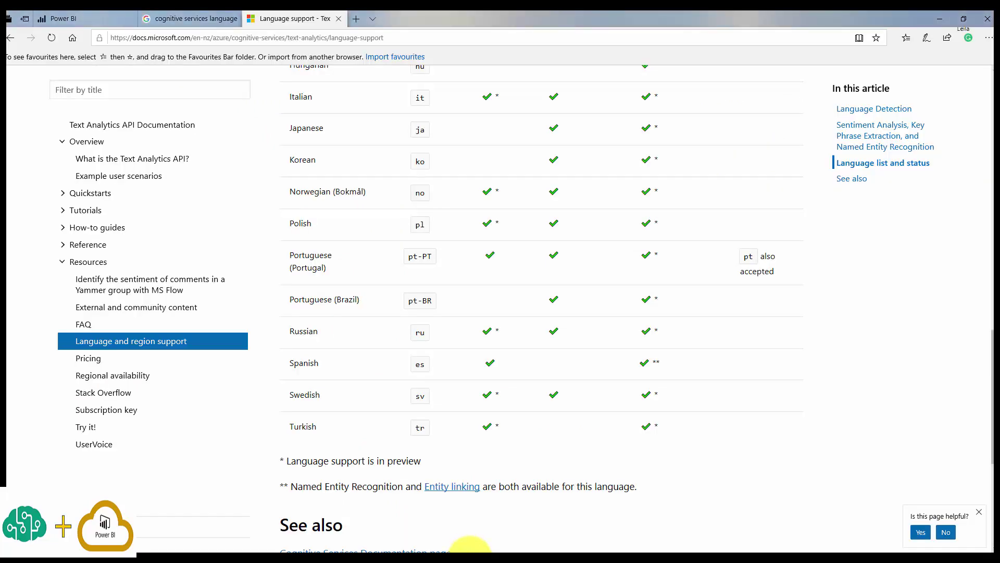
left_click(469, 551)
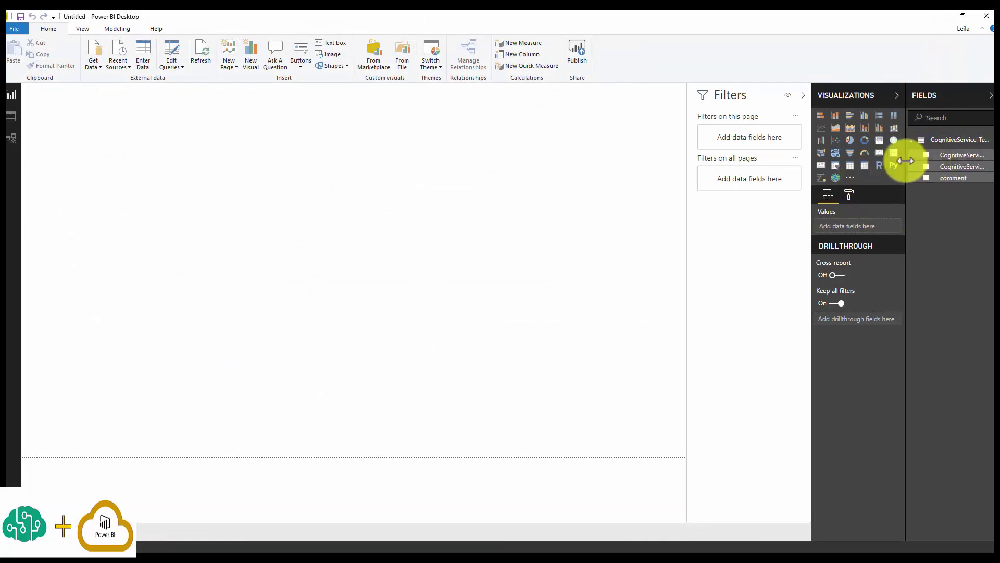
left_click_drag(905, 161, 771, 203)
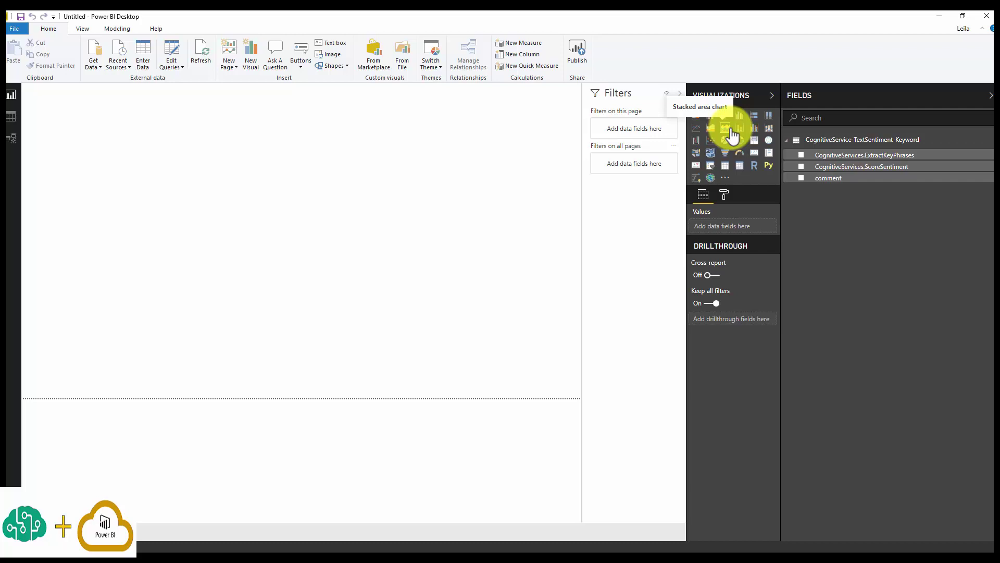
key("alt+Tab")
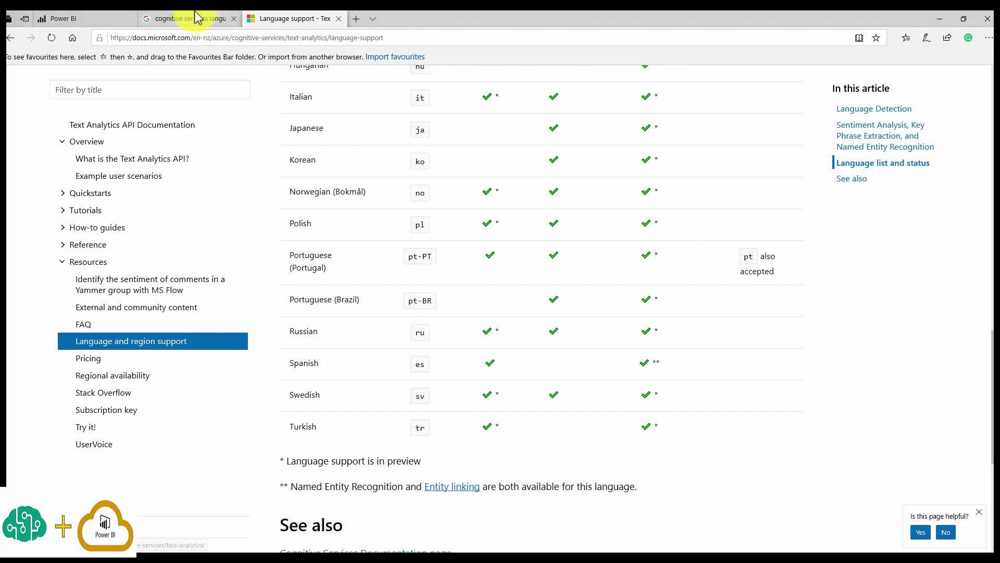
left_click(77, 19)
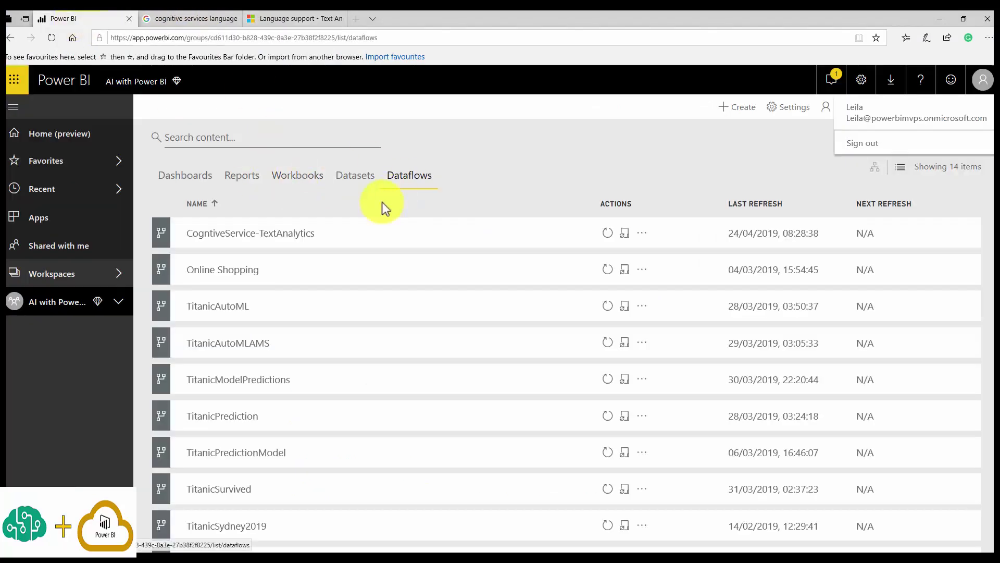